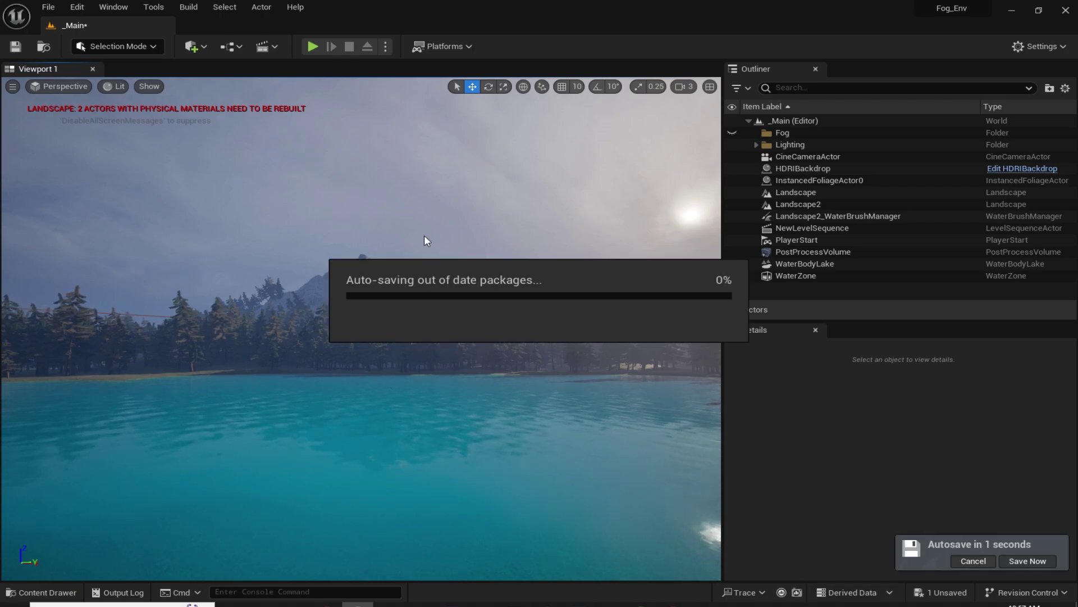
Create a folder named Fog_Material in the project's Content folder and open it
key(ctrl+space)
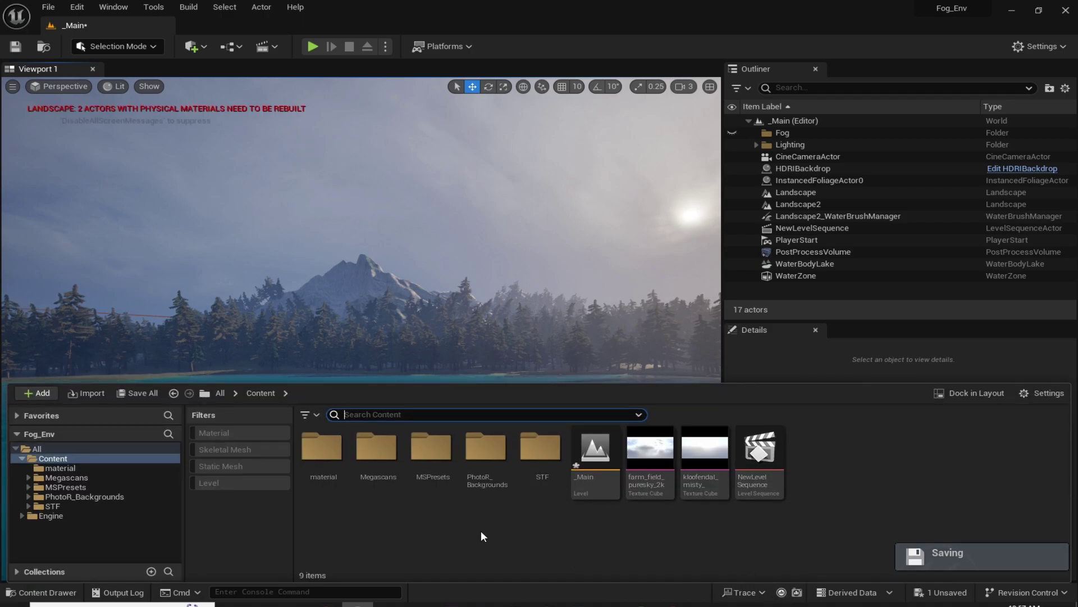
right_click(513, 536)
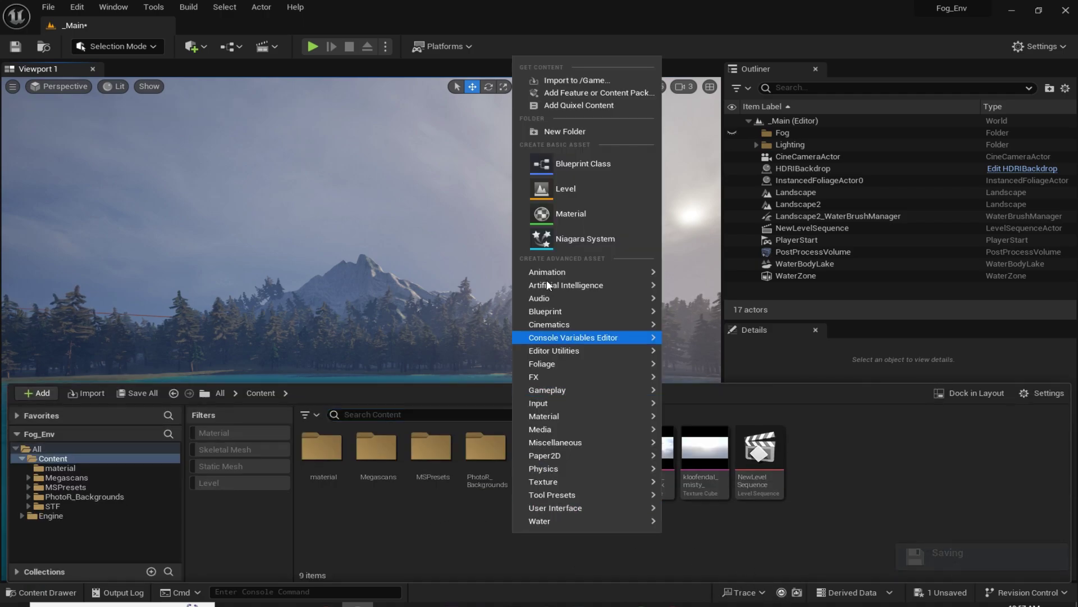
click(559, 133)
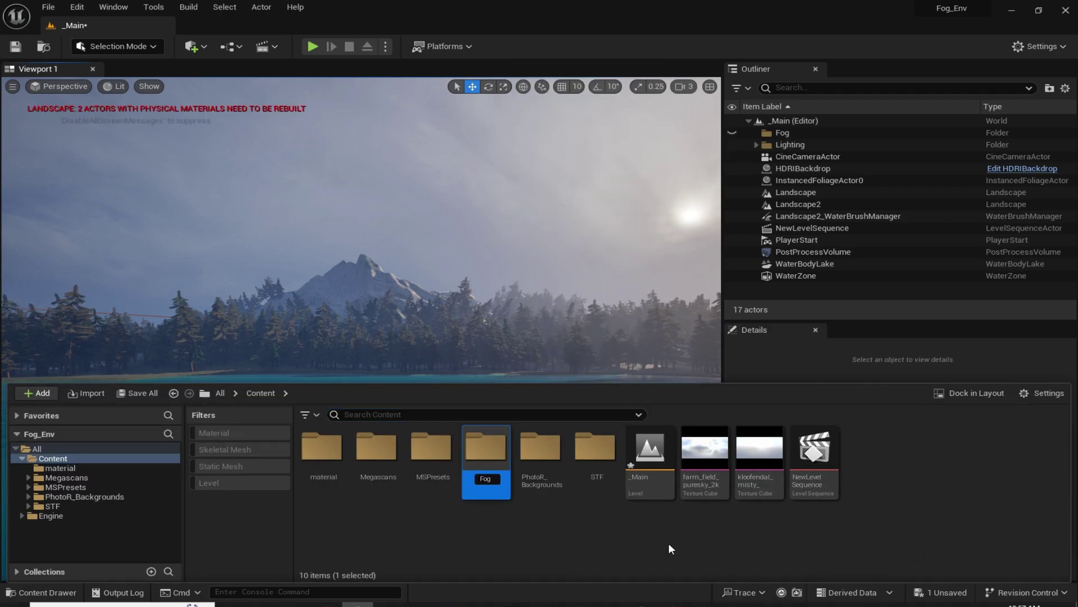
text(Fog_Materia)
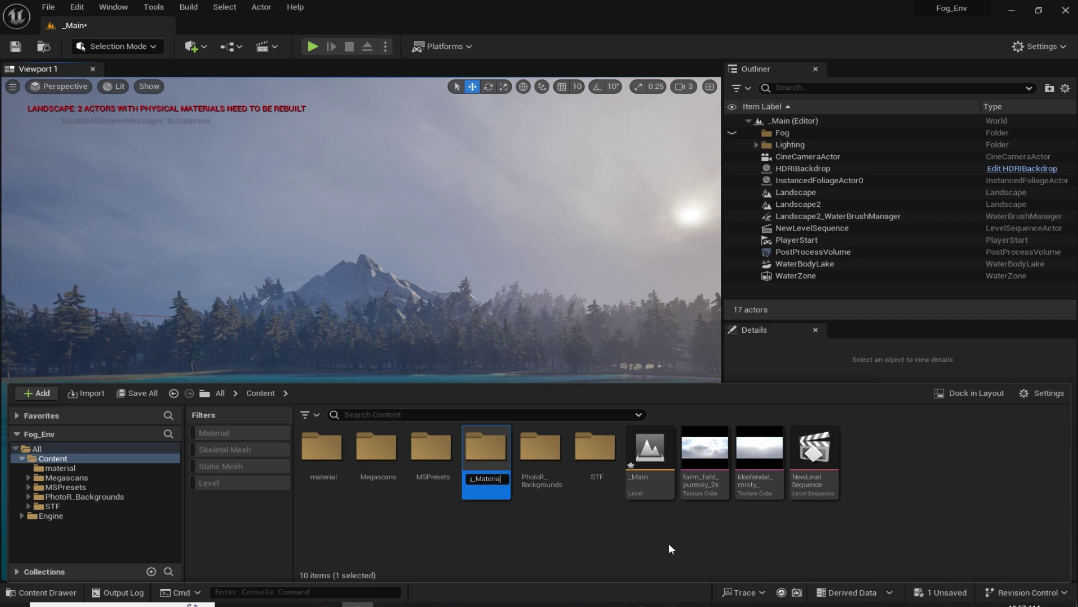
text(l)
key(Return)
key(Return)
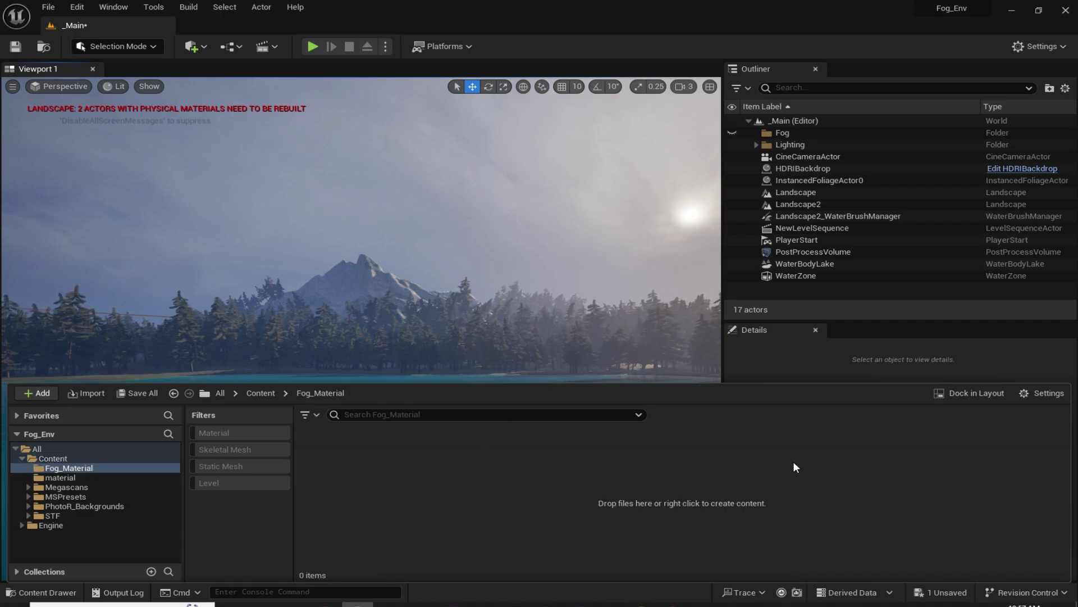
Create a material named M_Fog in the Fog_Material folder and open it docked beside the _Main level
right_click(486, 499)
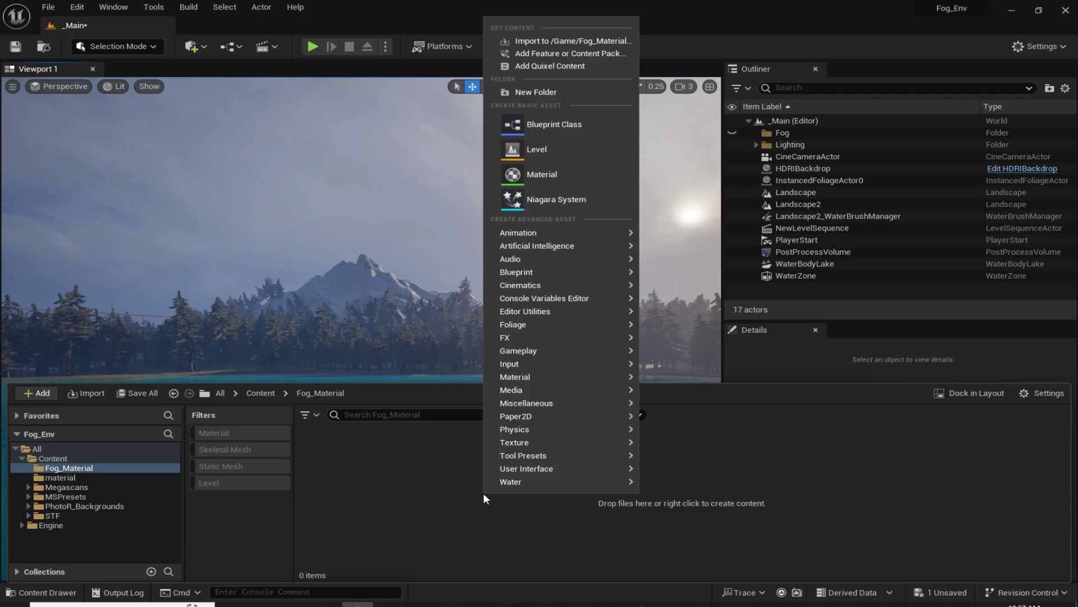
click(533, 178)
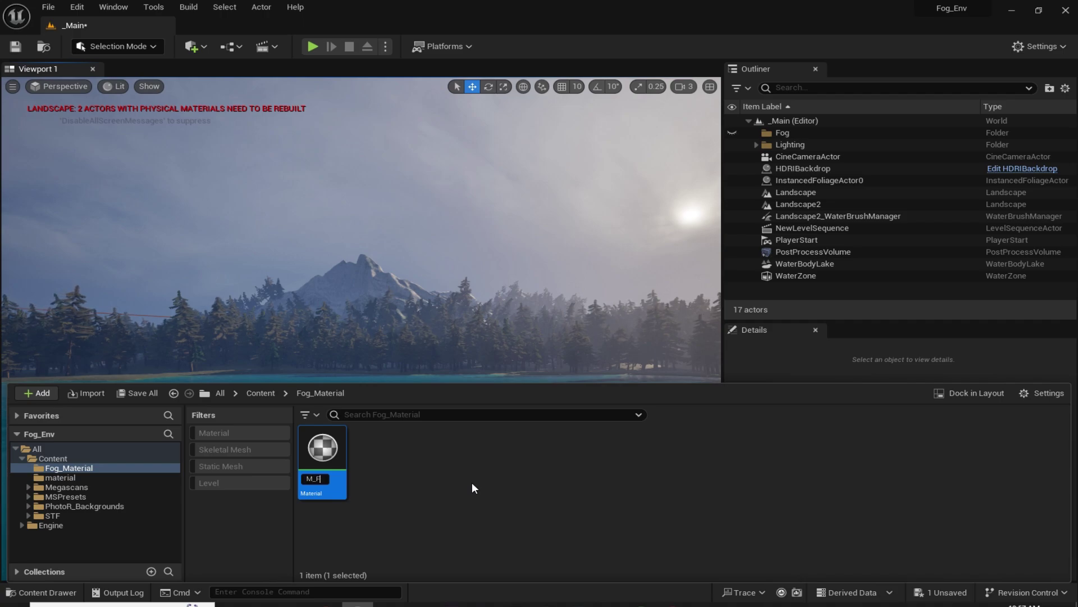
key(Return)
double_click(323, 449)
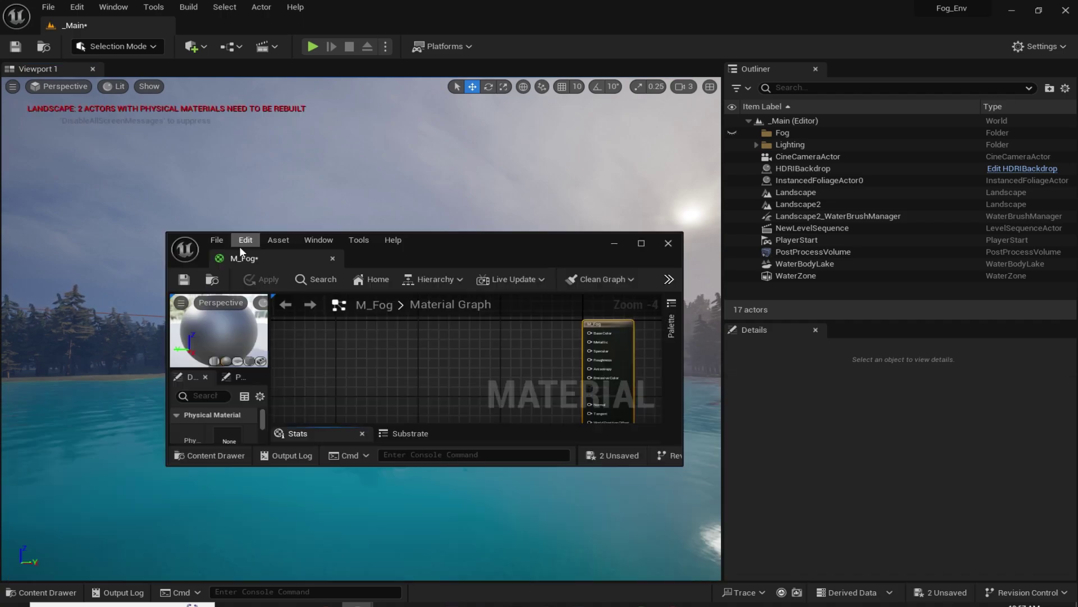
drag(247, 258, 227, 21)
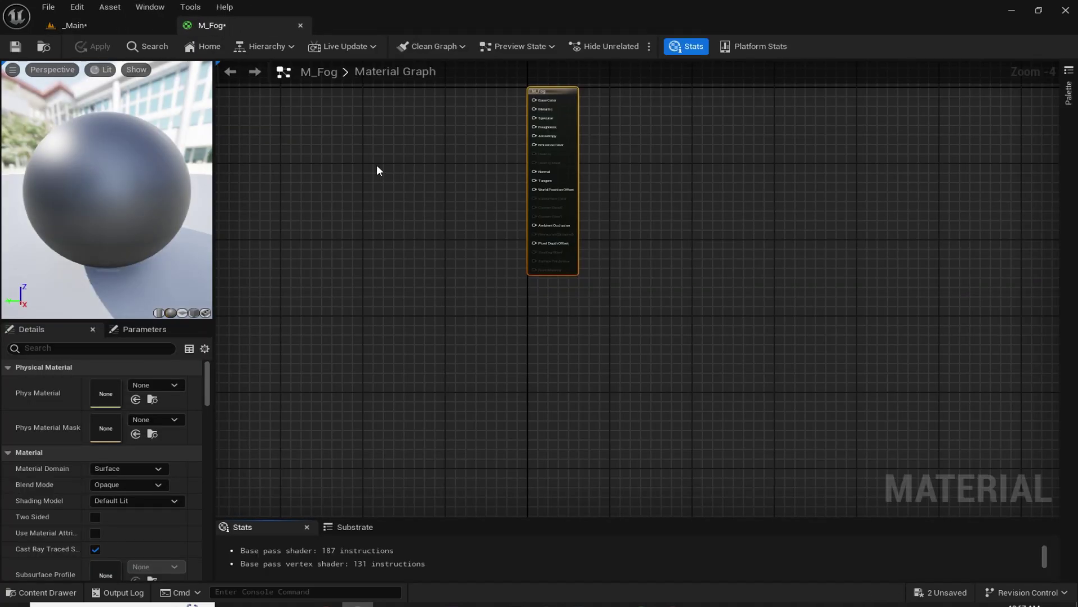
Set the M_Fog material's blend mode to Translucent
mouse_move(498, 217)
right_down()
mouse_move(462, 193)
mouse_move(433, 209)
mouse_move(440, 241)
mouse_move(483, 219)
right_up()
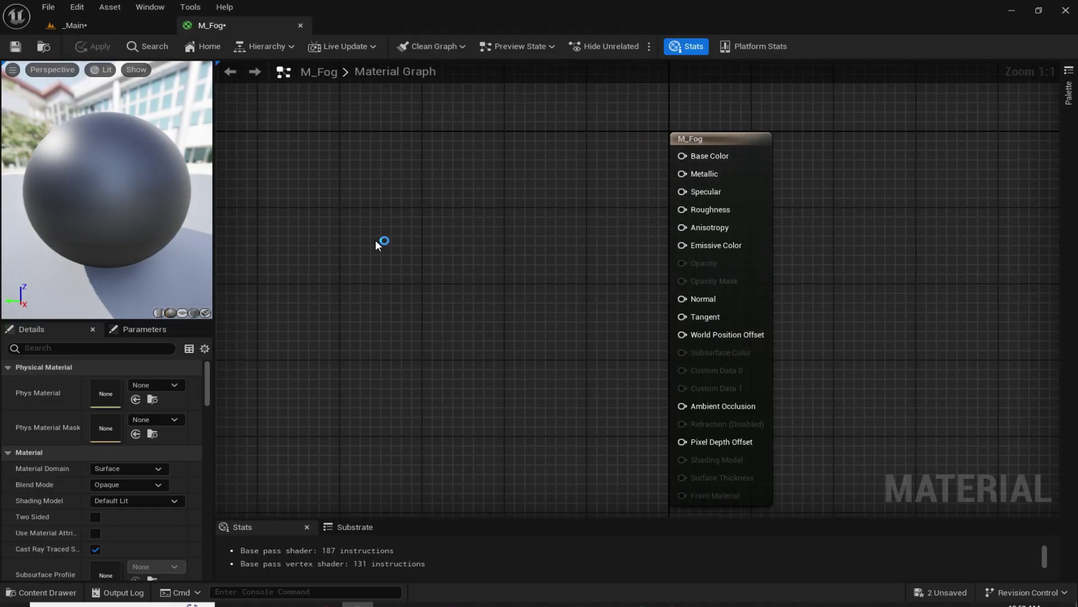
right_drag(375, 249, 400, 238)
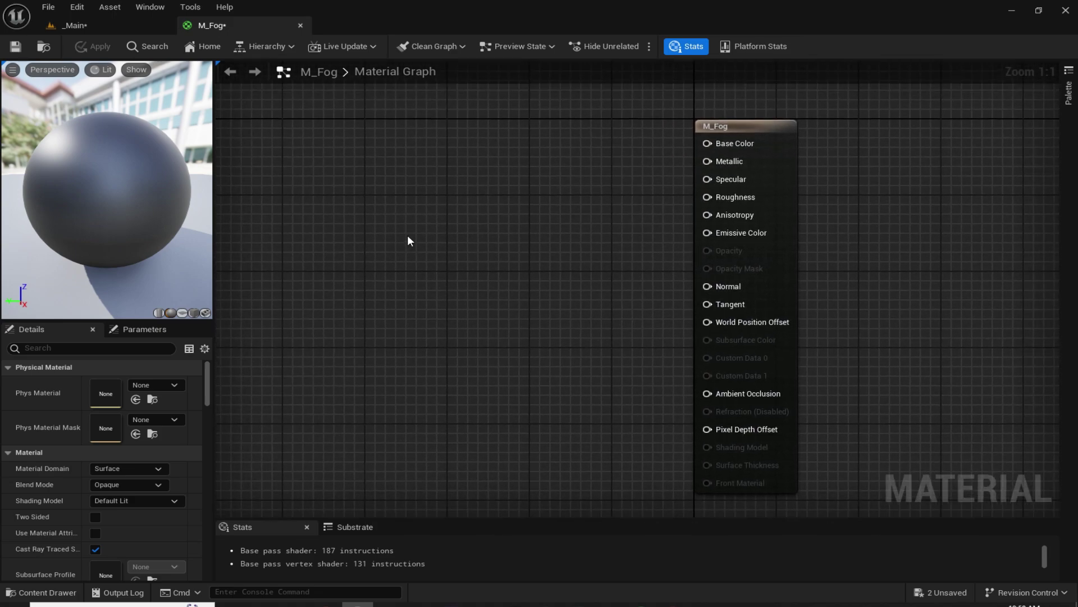
right_drag(554, 261, 561, 263)
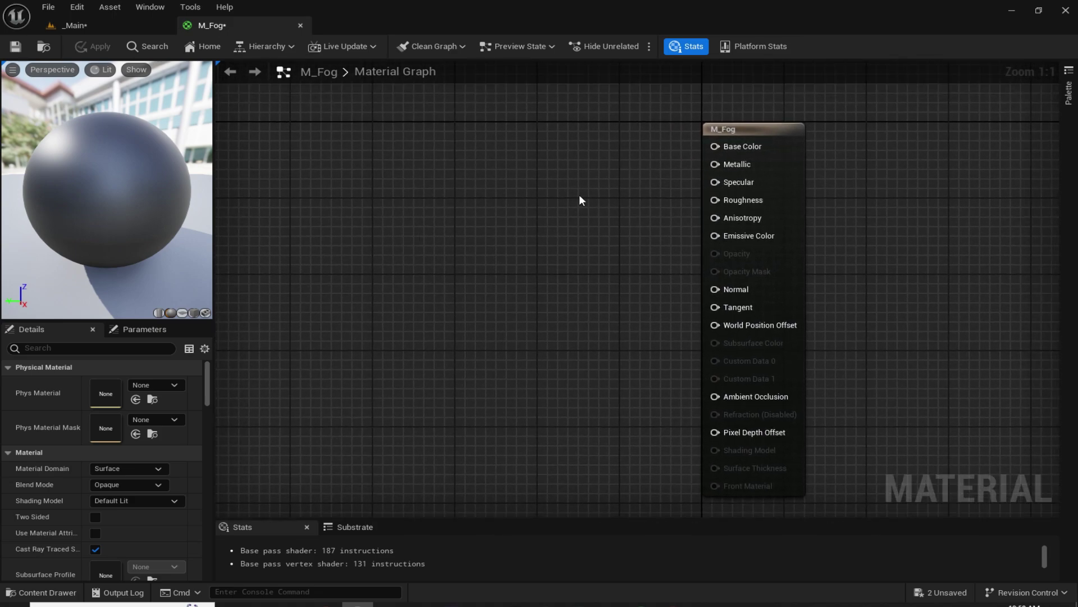
click(801, 134)
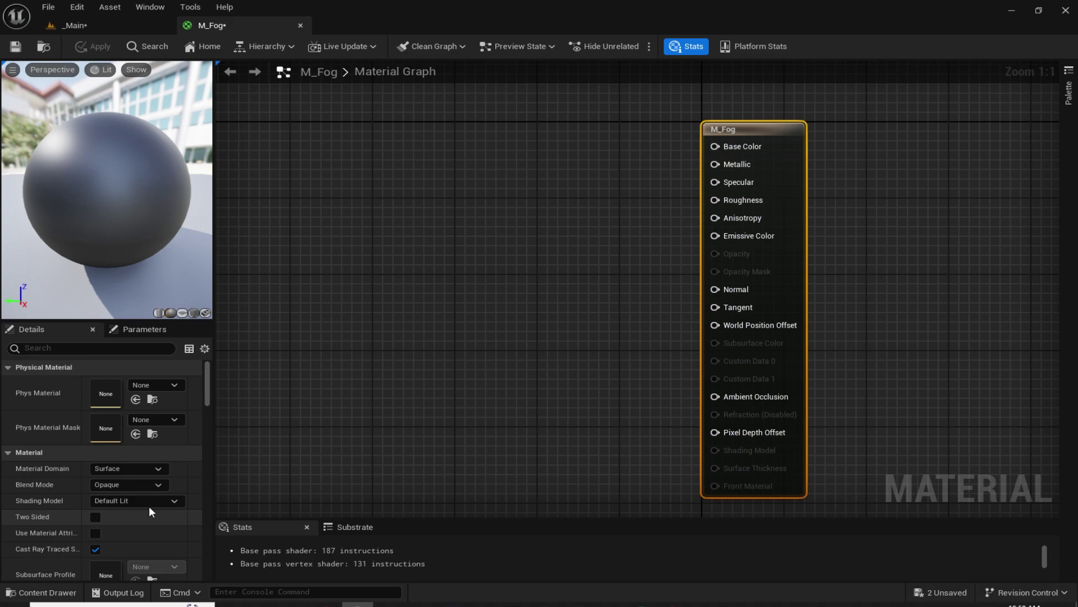
click(134, 485)
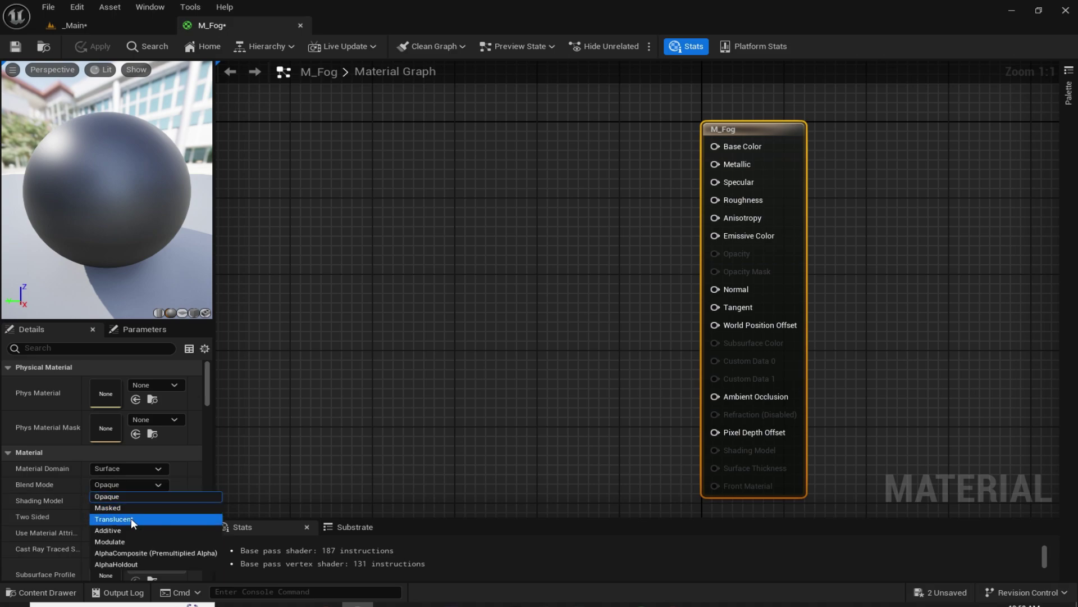
click(129, 520)
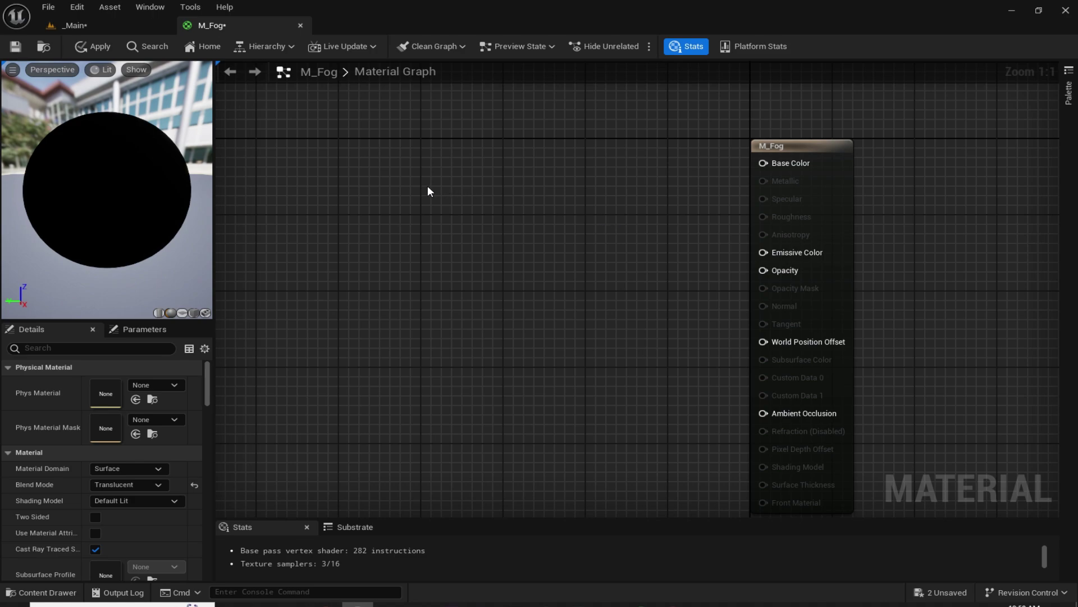
Add a RadialGradientExponential node to the material graph, ahead of the M_Fog output node
right_click(348, 172)
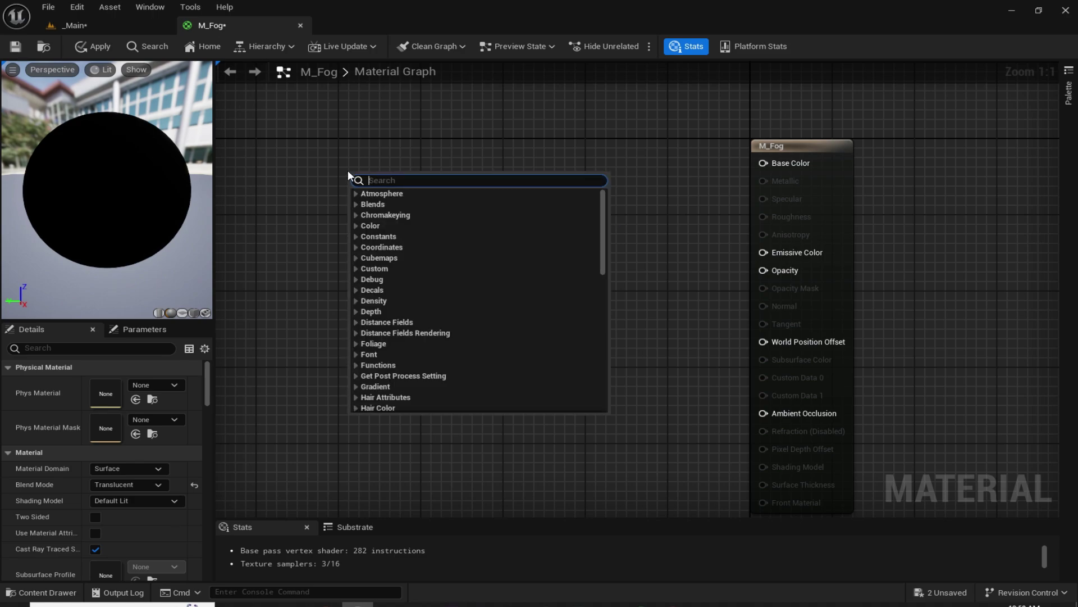
text(gradien)
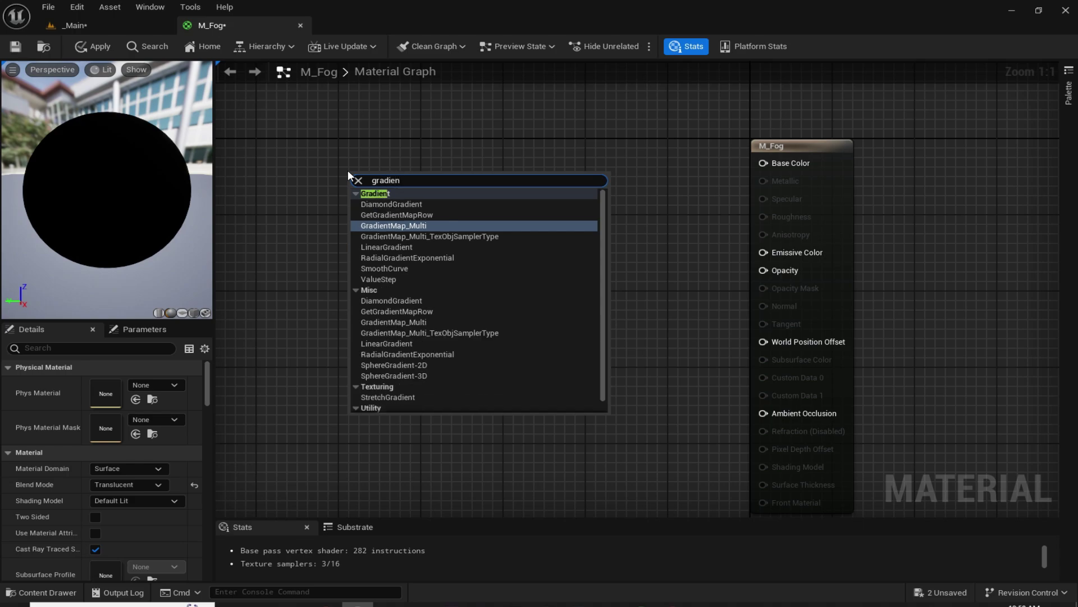
text(texp)
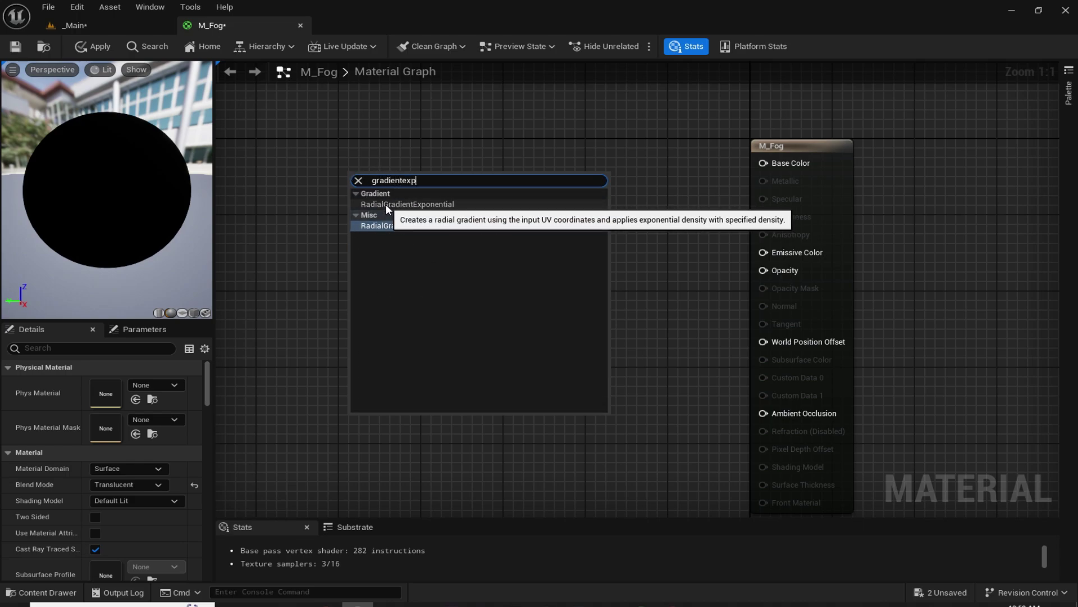
click(416, 204)
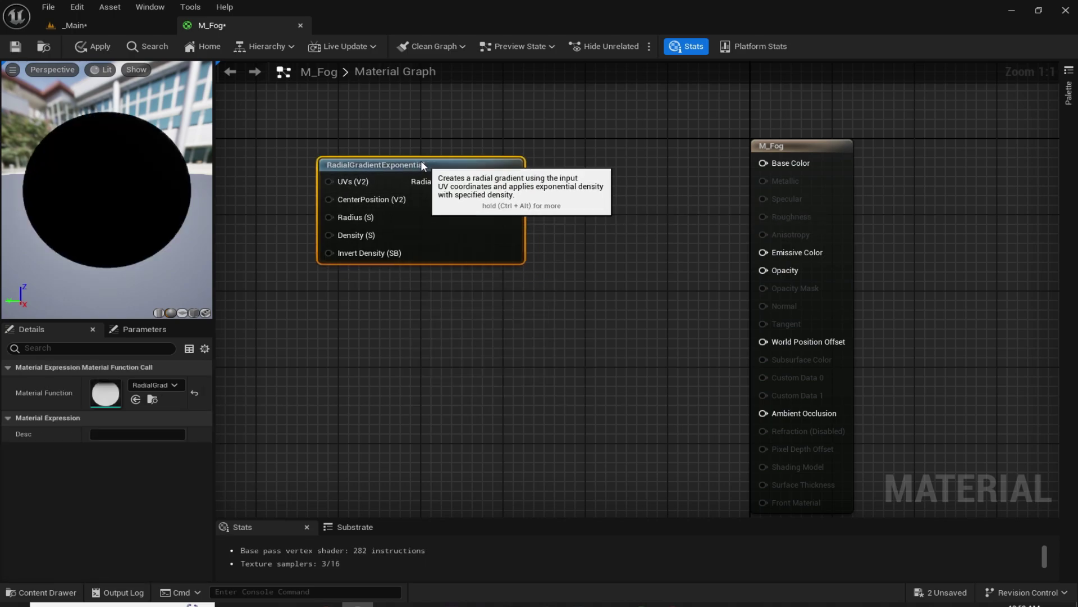
Add a Multiply node between the radial gradient and the M_Fog output node
click(641, 293)
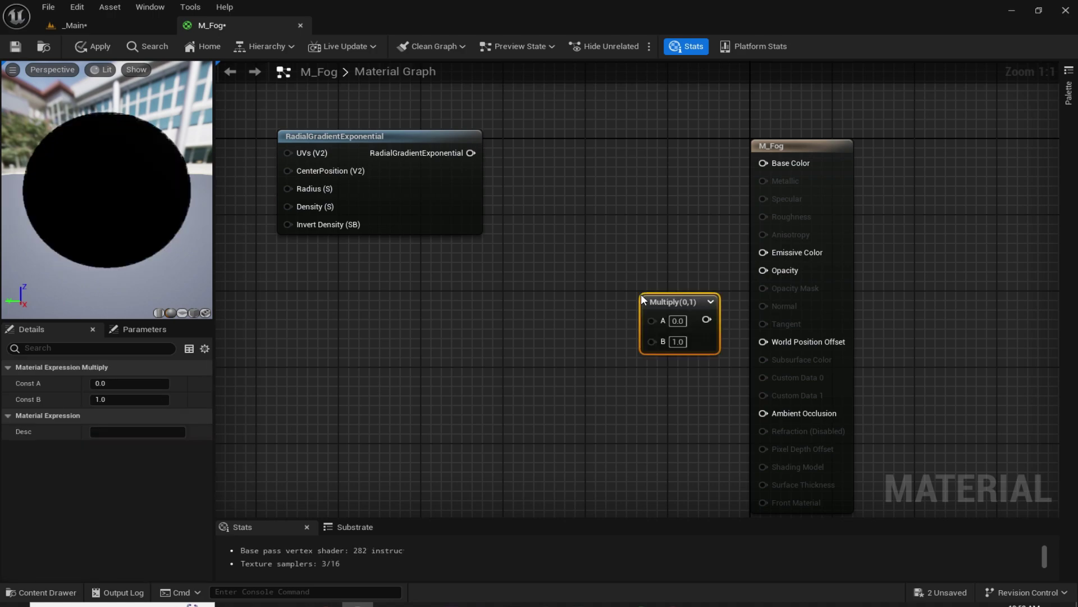
drag(651, 295, 637, 275)
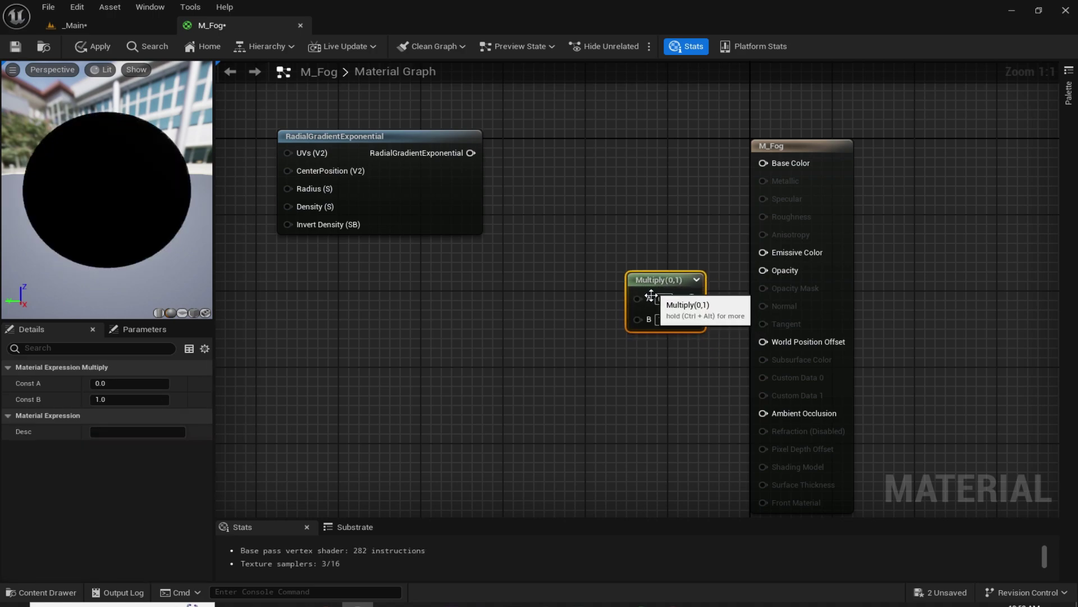
click(618, 353)
right_click(538, 345)
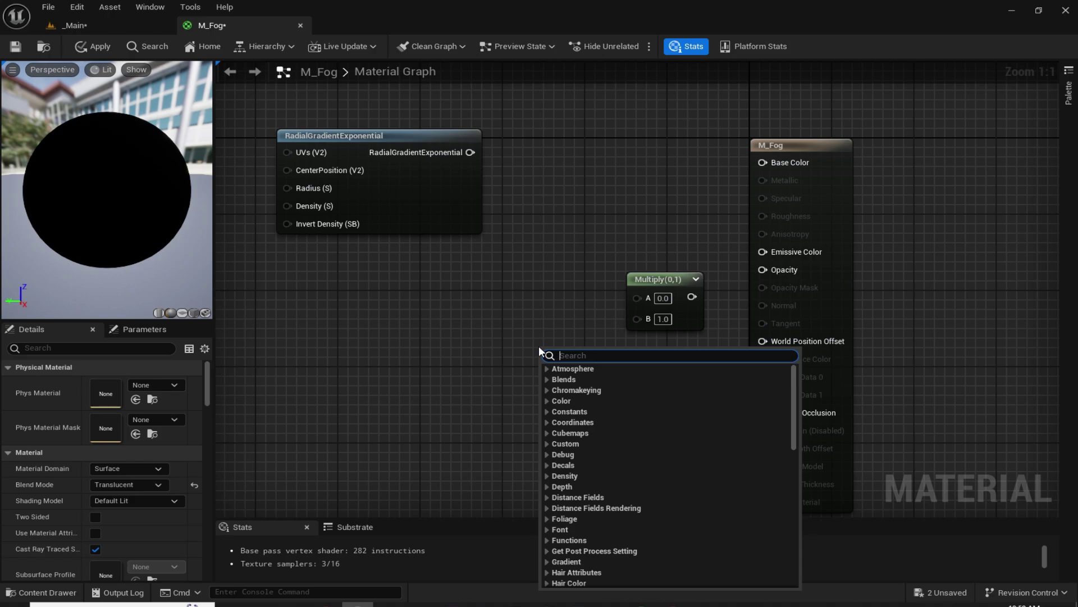
text(mult)
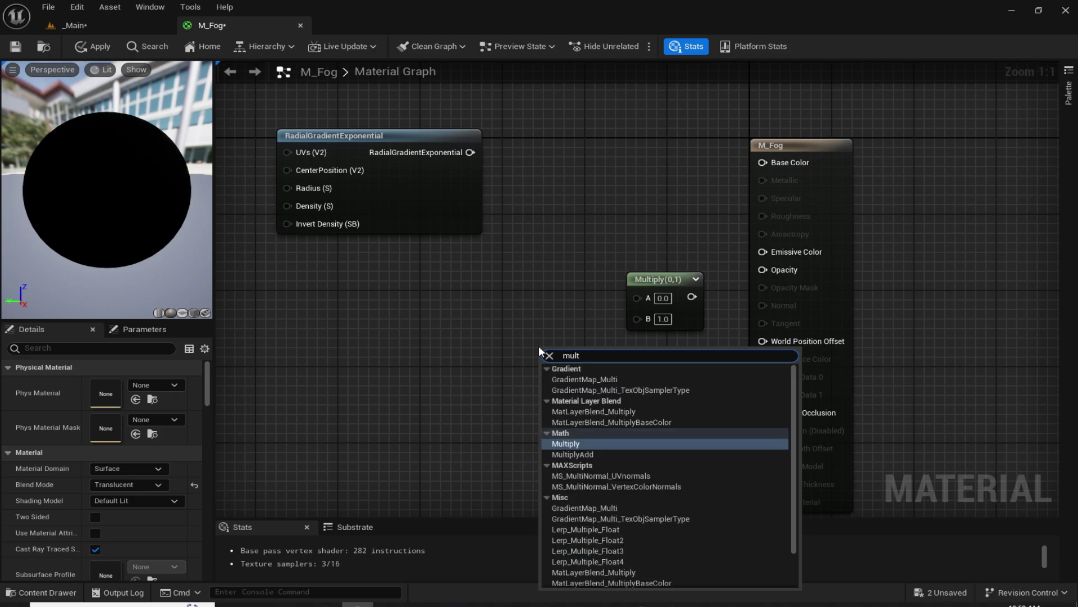
right_drag(531, 259, 523, 281)
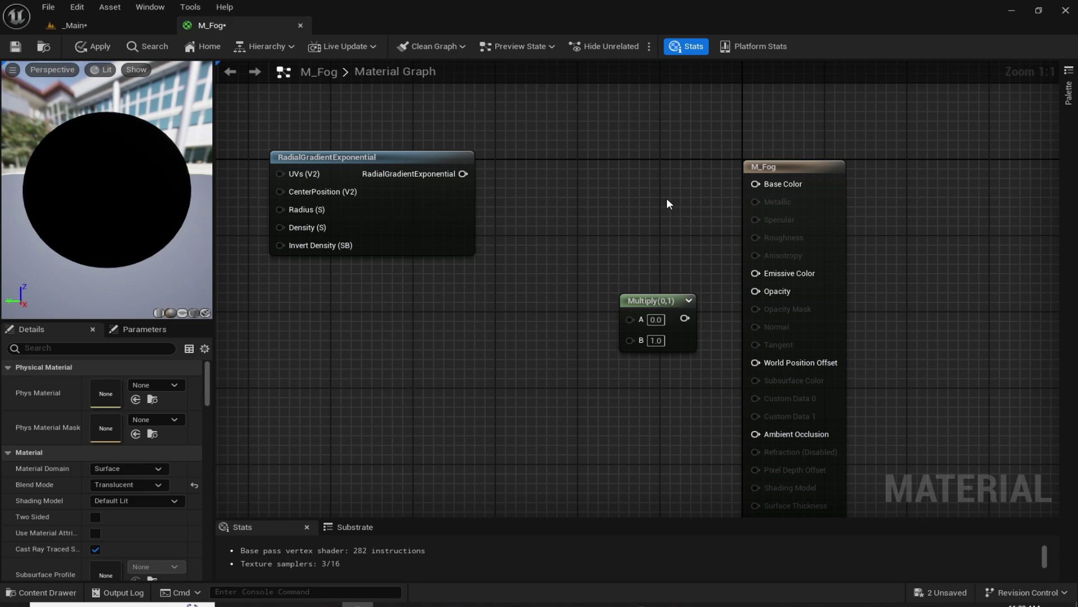
Connect RadialGradientExponential to Base Color and to Multiply input A, and connect the Multiply output to Opacity
drag(463, 173, 758, 183)
drag(463, 174, 755, 291)
right_drag(576, 252, 638, 239)
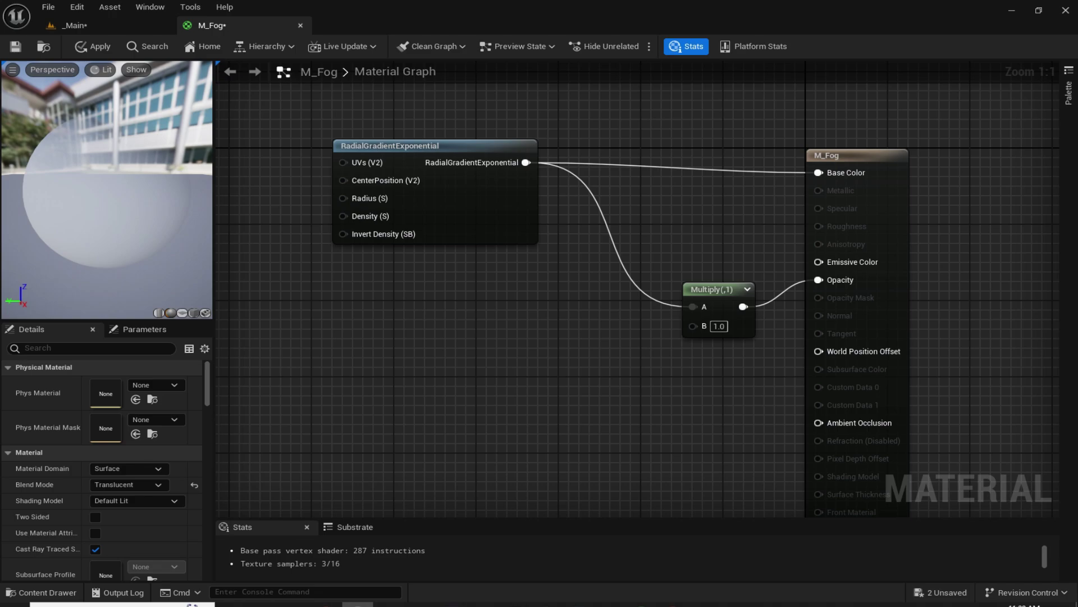
Add a Depth Fade node below the radial gradient and connect its output to Multiply input B
right_drag(541, 407, 550, 336)
right_click(506, 360)
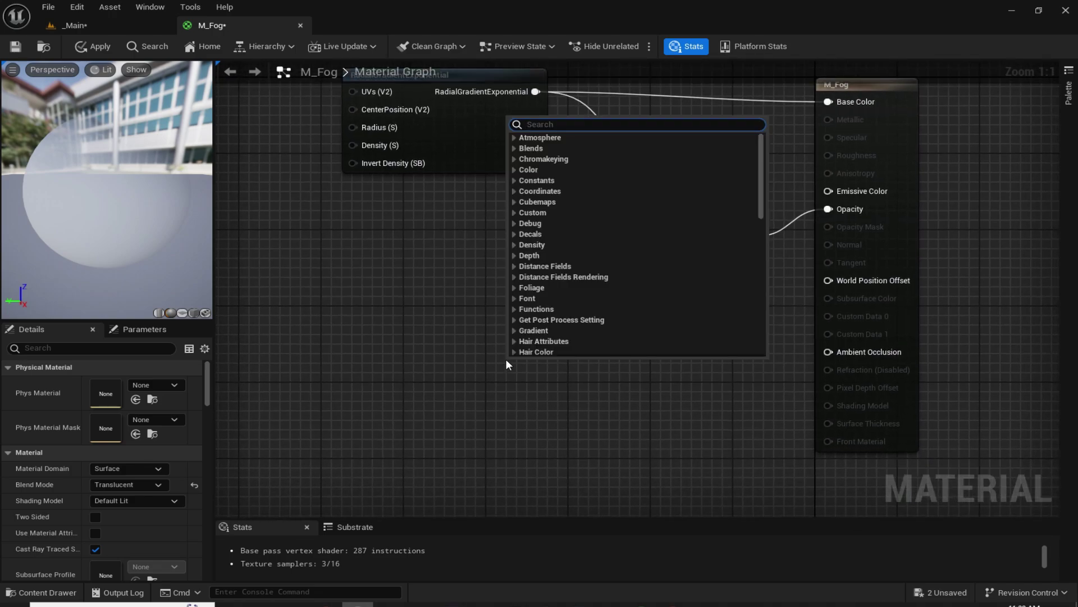
text(depth)
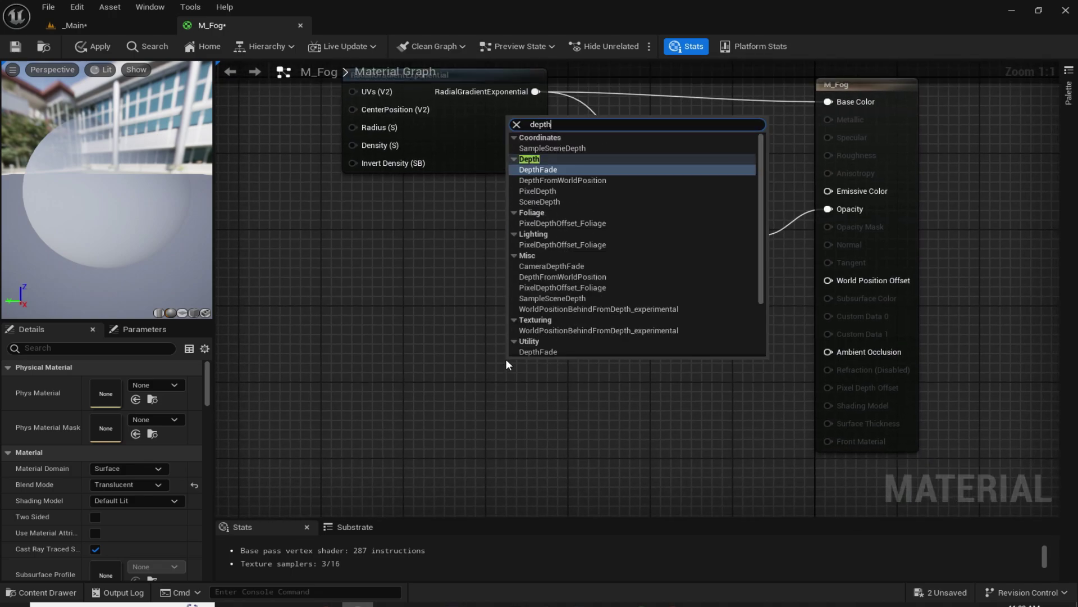
click(535, 169)
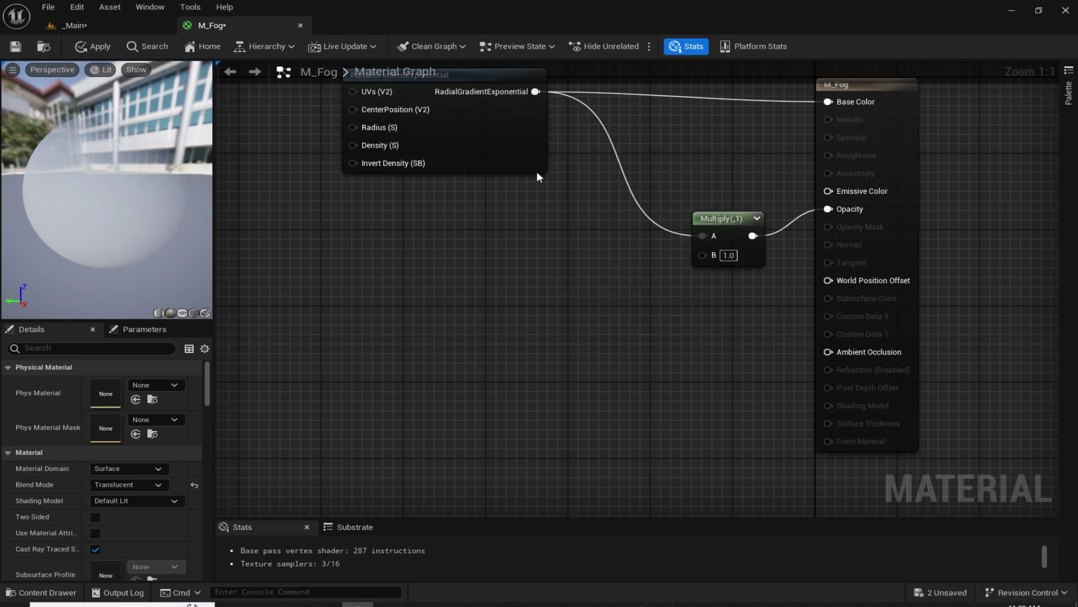
drag(607, 341, 576, 332)
click(588, 292)
right_drag(589, 292, 524, 313)
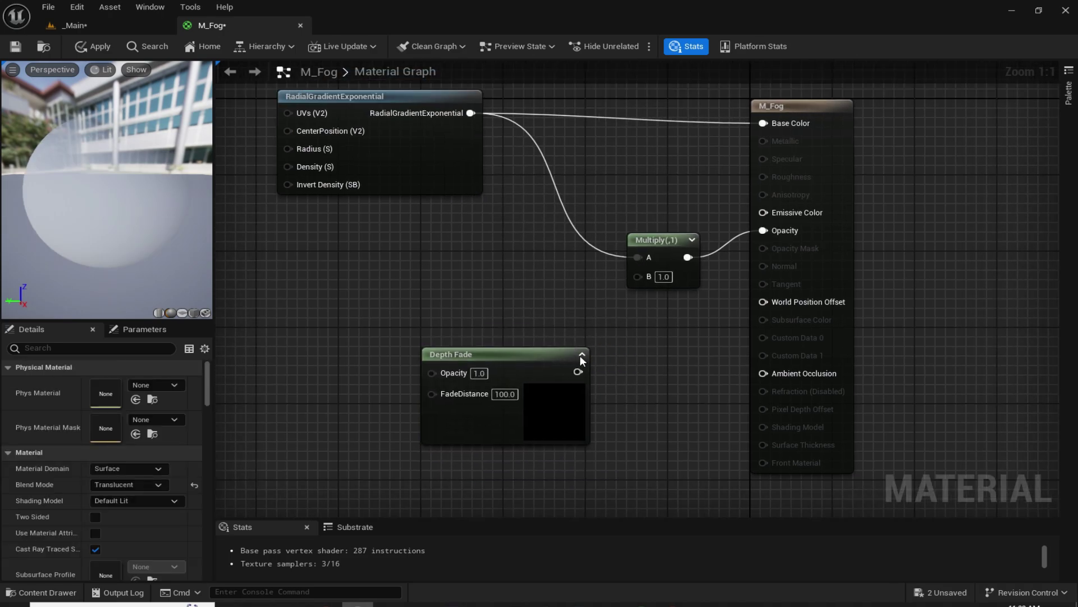
drag(578, 372, 637, 275)
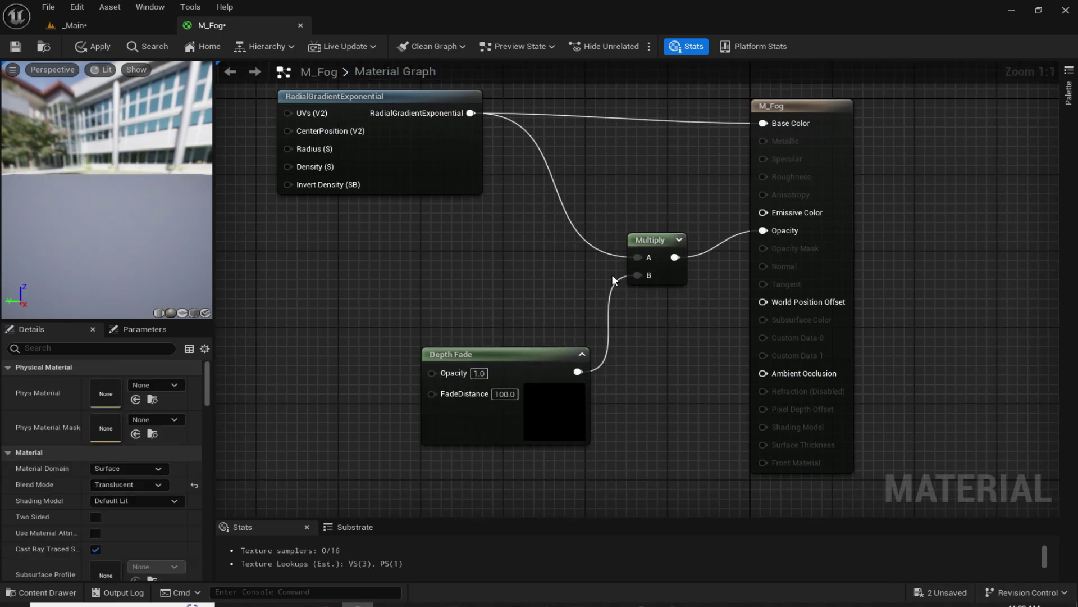
Add a scalar parameter named Opacity and place it just above and before the Depth Fade node
right_drag(423, 285, 615, 304)
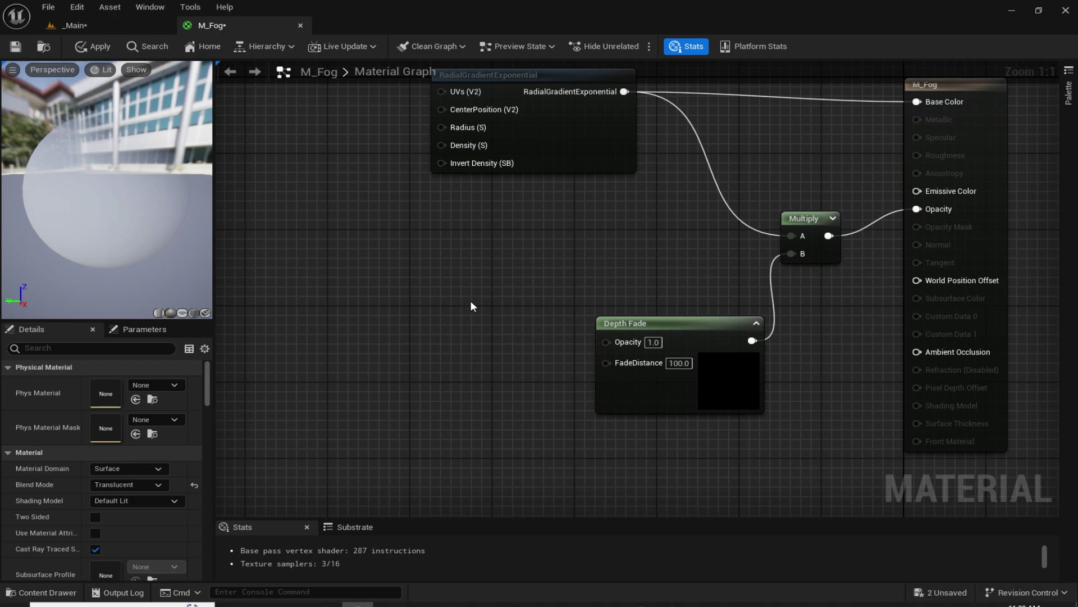
key(s)
click(450, 288)
text(sssss)
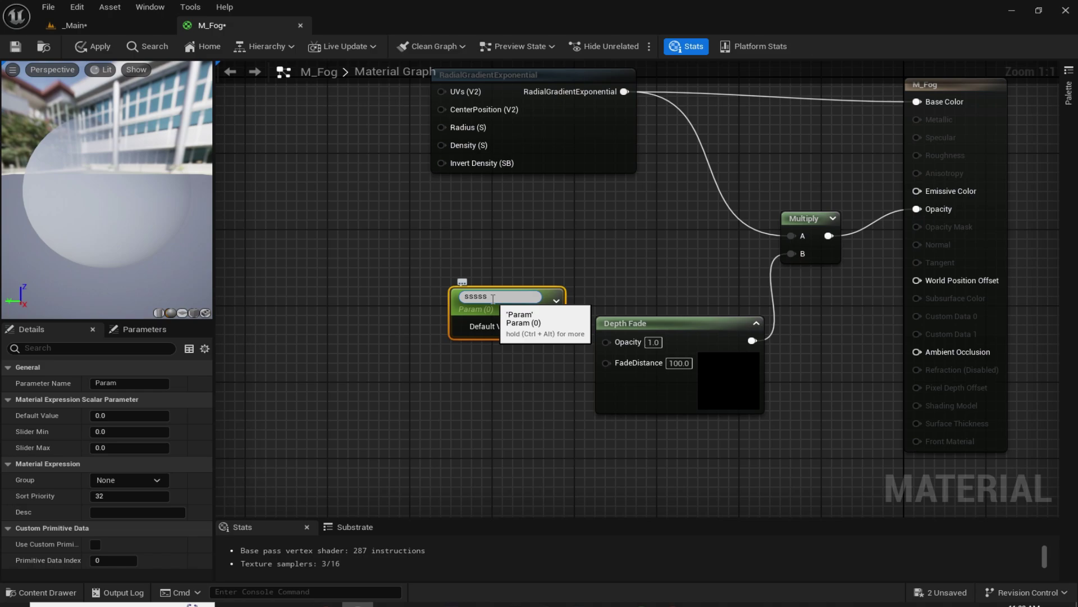
drag(492, 297, 371, 291)
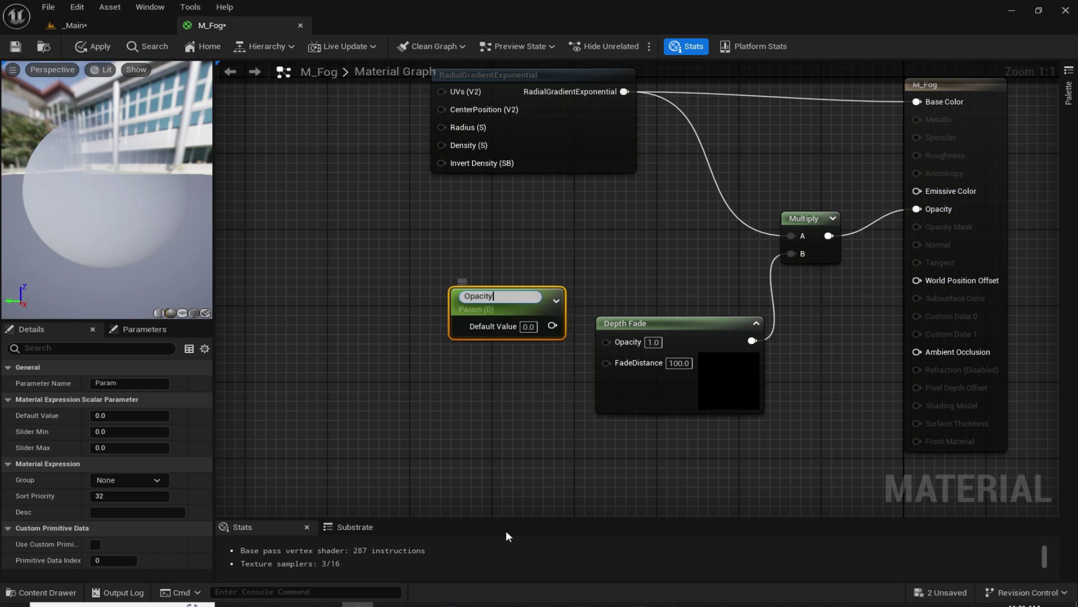
click(518, 343)
drag(517, 302, 467, 273)
click(536, 381)
Add a second scalar parameter named FadeDistance below the Opacity parameter
right_drag(534, 379, 548, 347)
key(s)
click(458, 341)
text(sssssssss)
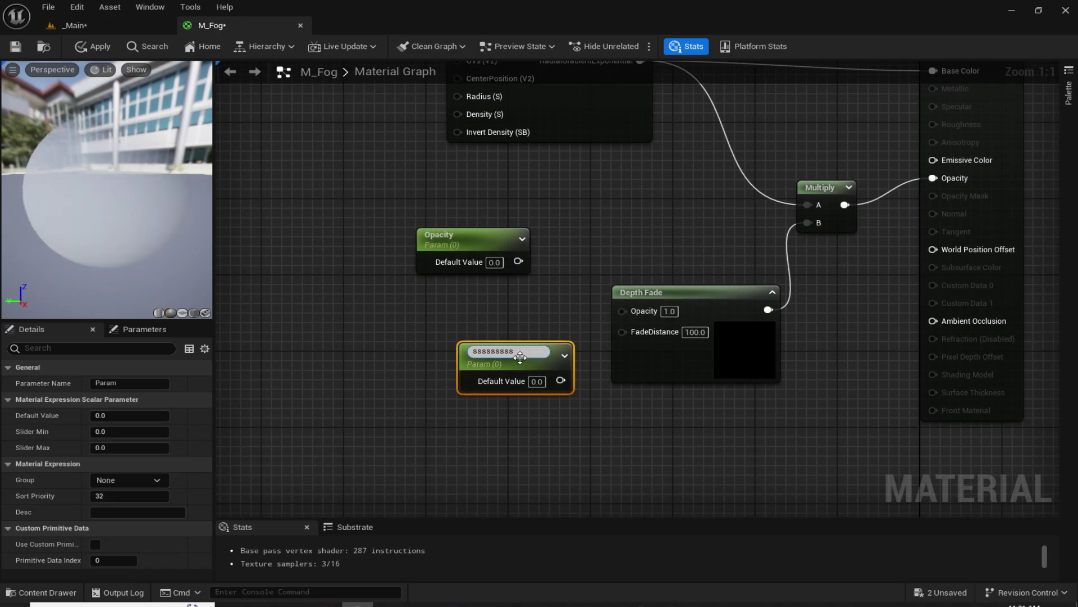
drag(515, 352, 268, 338)
click(367, 354)
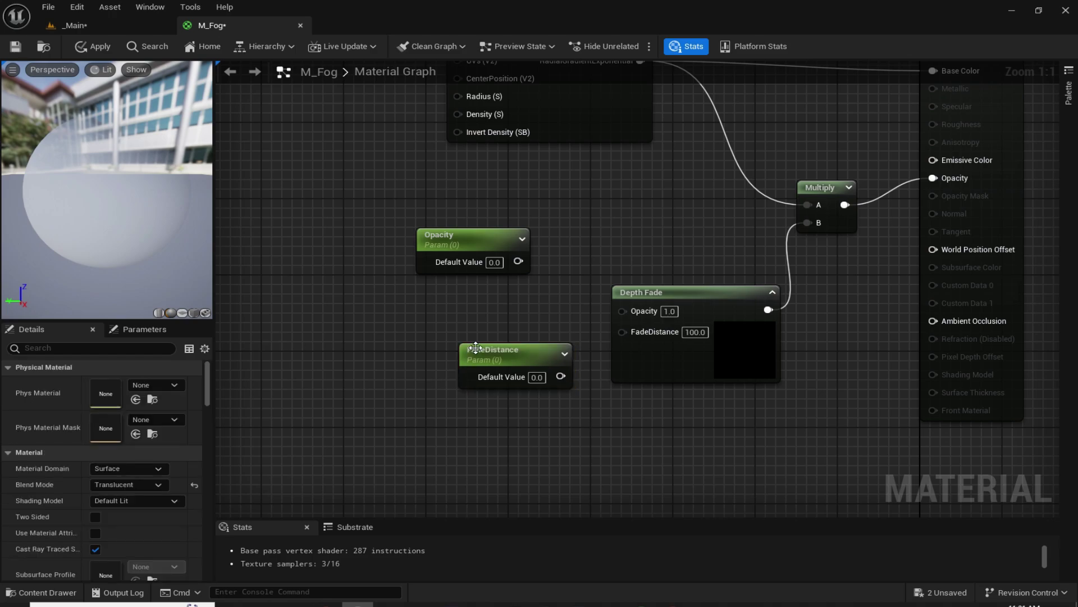
Align the FadeDistance parameter below Opacity and set the default values of both parameters to 1
drag(494, 357, 461, 346)
click(503, 281)
click(495, 262)
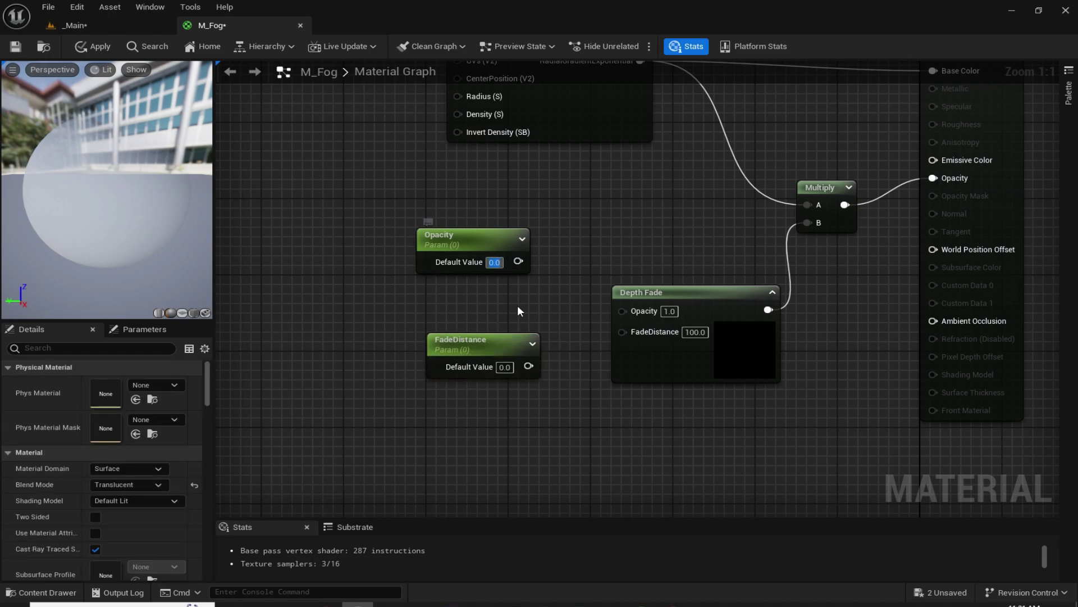
text(1)
click(505, 367)
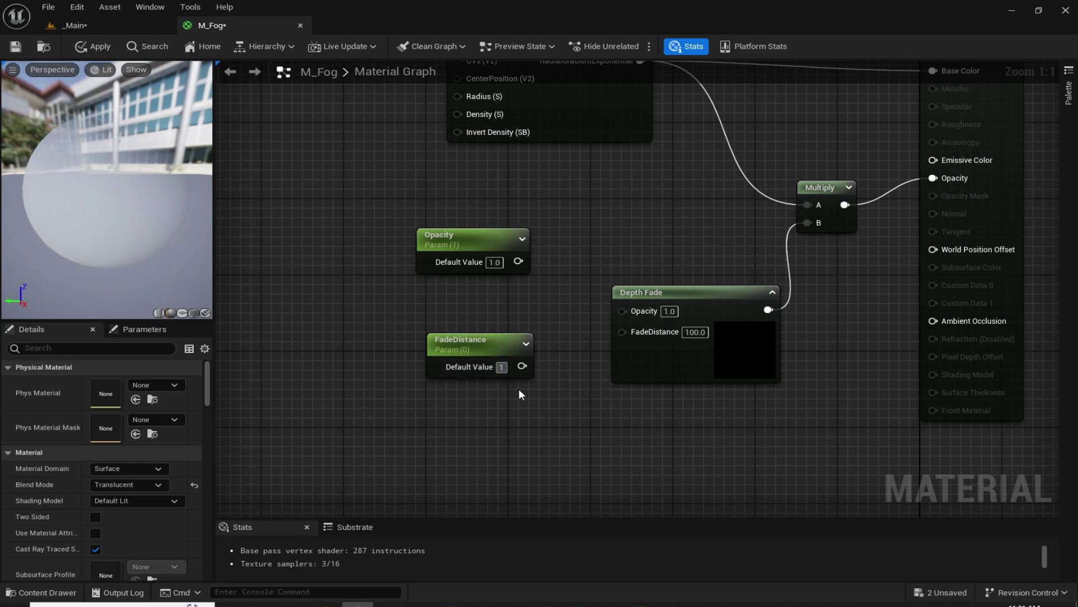
text(1)
key(Return)
Connect the Opacity and FadeDistance parameters to the matching Depth Fade inputs and stack the two parameter nodes neatly beside it
drag(530, 365, 490, 394)
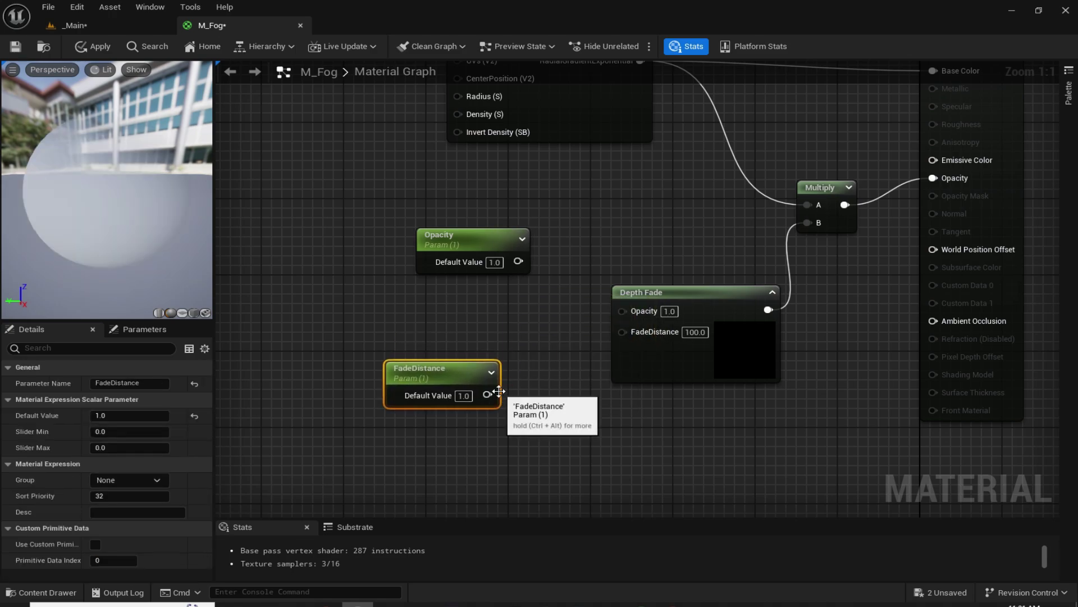
click(628, 339)
drag(623, 332, 488, 394)
drag(622, 311, 519, 261)
drag(459, 241, 429, 260)
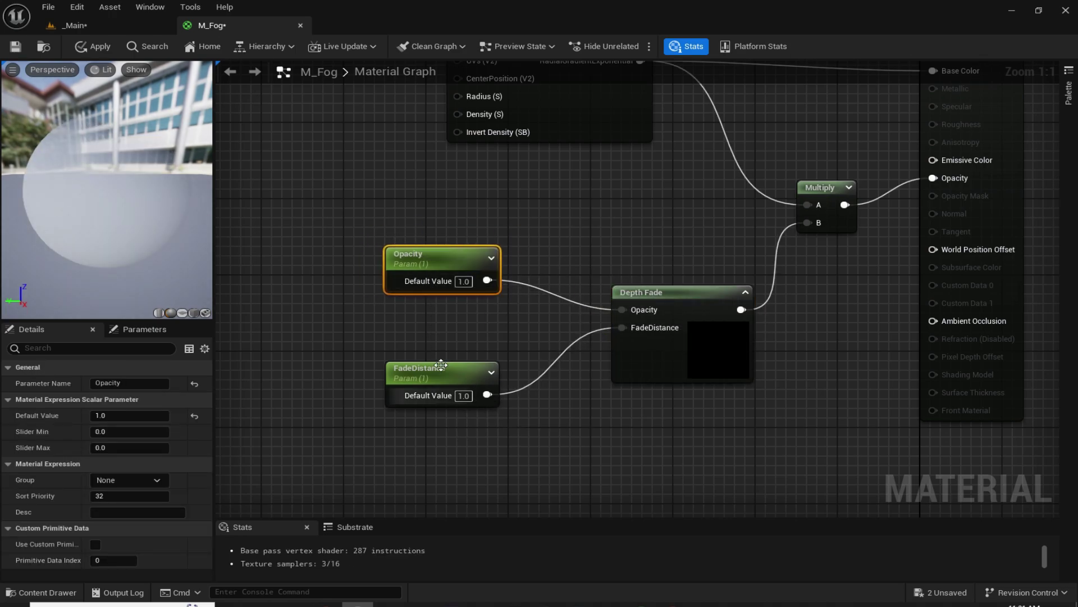
drag(441, 365, 439, 334)
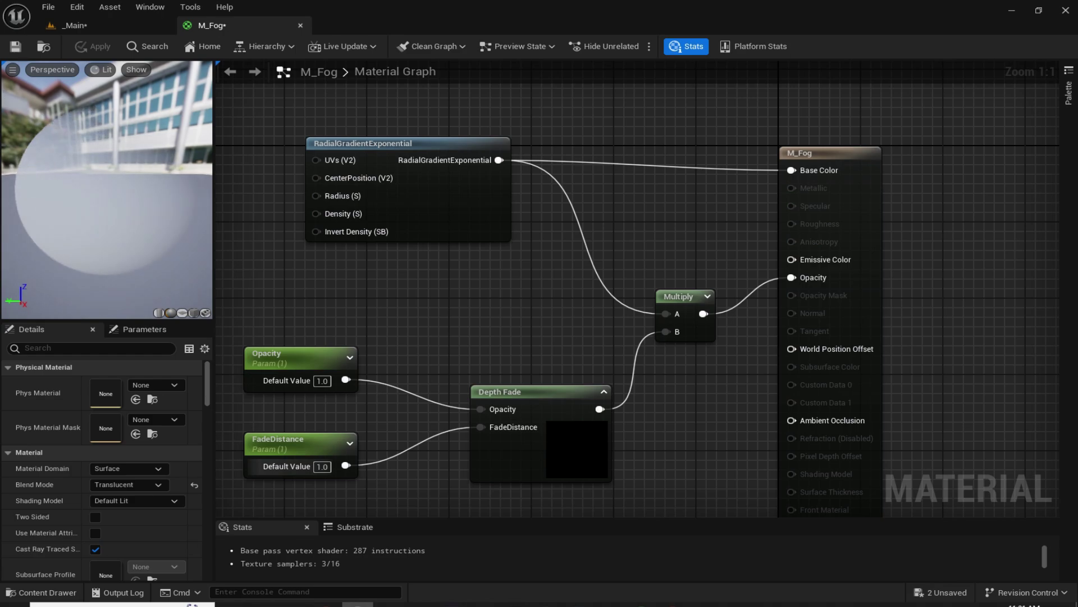
Switch to the _Main level and add a Plane shape above the lake
click(127, 25)
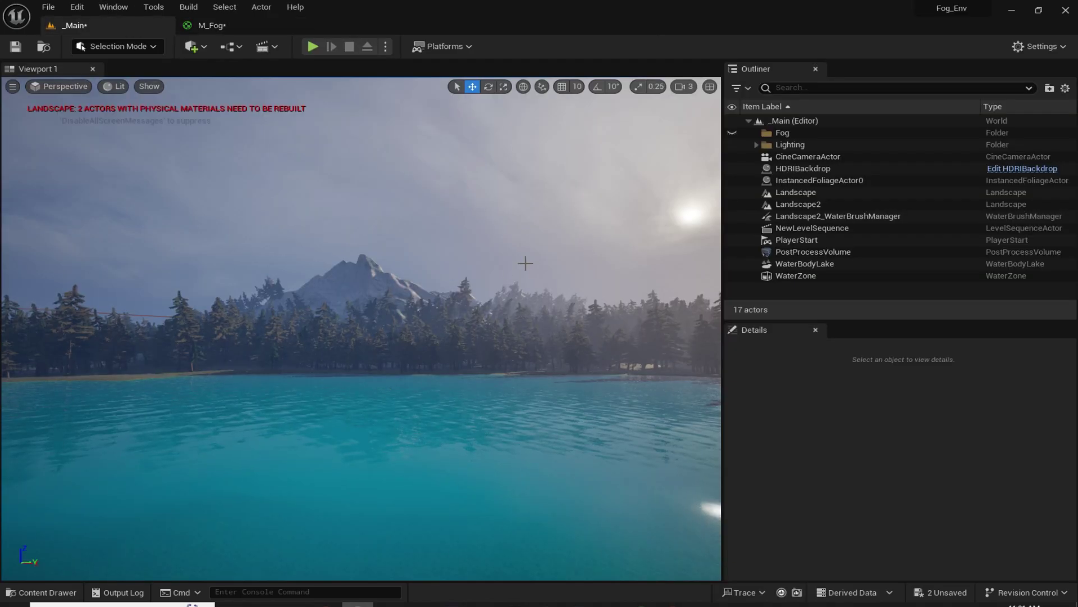
key(ctrl+space)
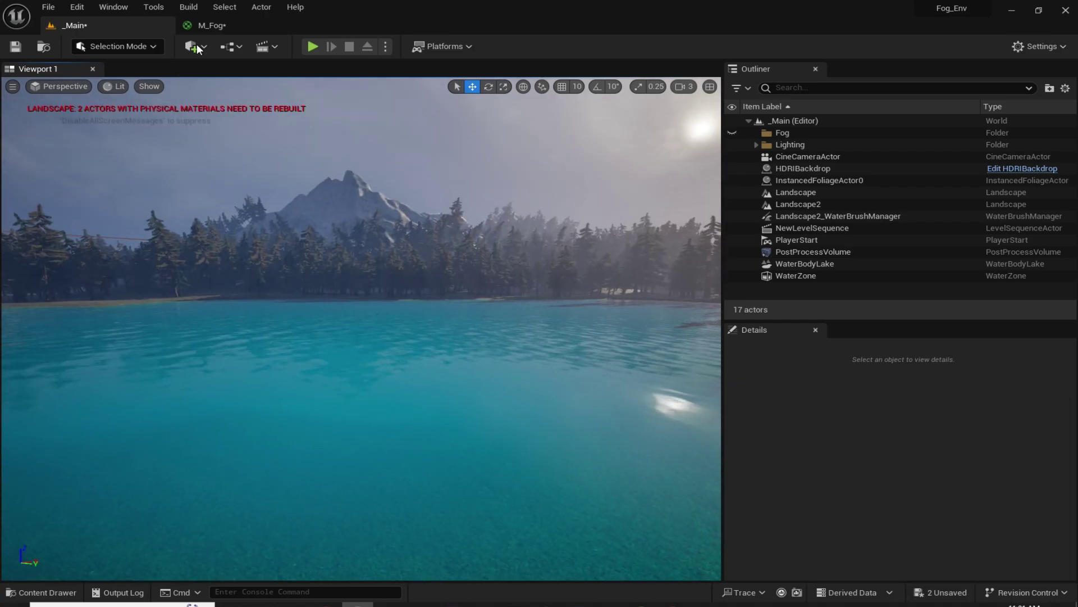
click(194, 46)
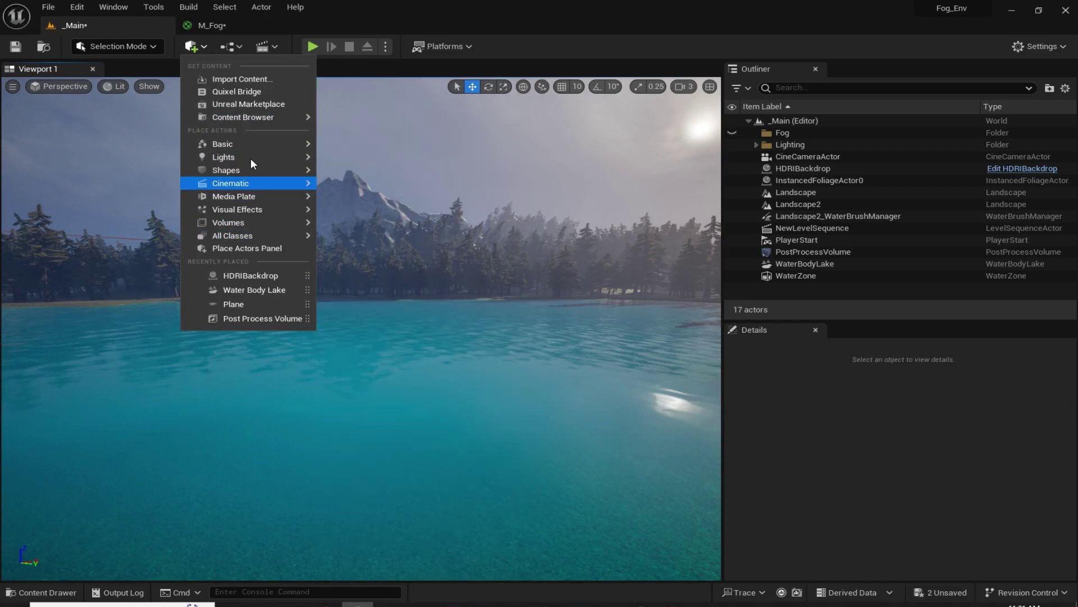
mouse_move(247, 172)
click(349, 235)
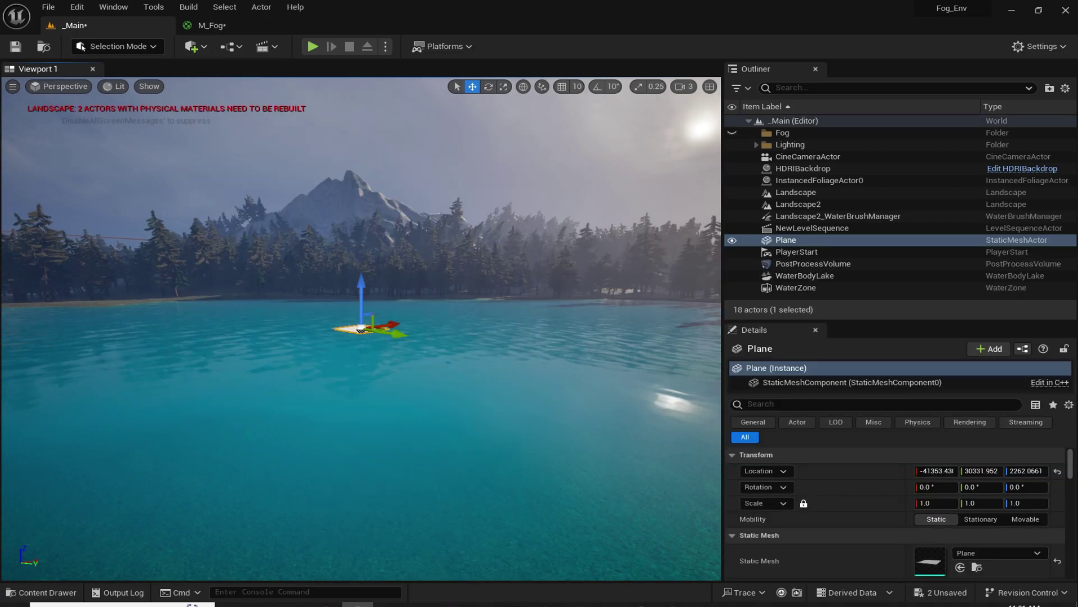
Set the plane's scale uniformly to 300
right_drag(433, 265, 610, 451)
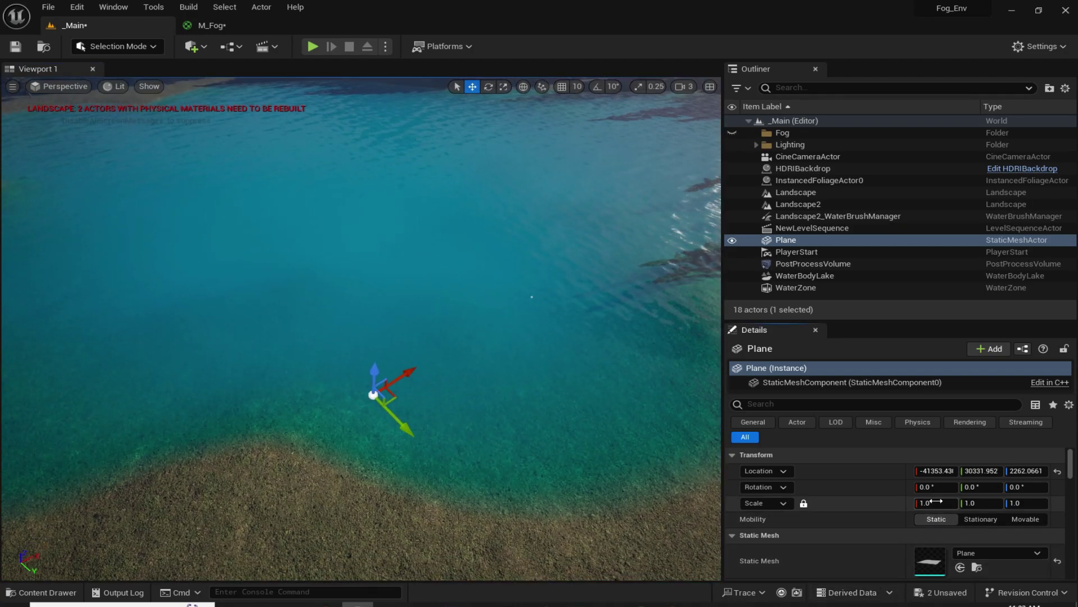
click(916, 504)
text(300)
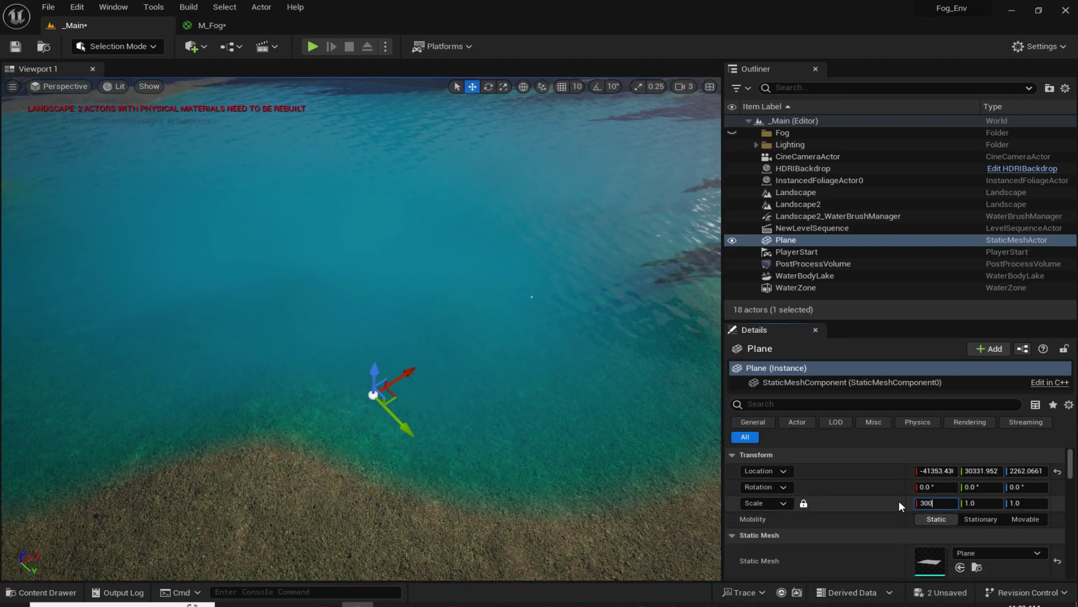
key(Return)
Move the plane out over the lake and rotate it upright so it stands in front of the forest and mountain
mouse_move(469, 355)
right_down()
mouse_move(393, 315)
mouse_move(427, 342)
mouse_move(469, 356)
right_up()
drag(412, 321, 646, 124)
right_drag(646, 124, 691, 95)
right_drag(441, 270, 477, 193)
scroll(441, 270, up, 1)
key(e)
drag(440, 269, 477, 214)
drag(465, 333, 517, 330)
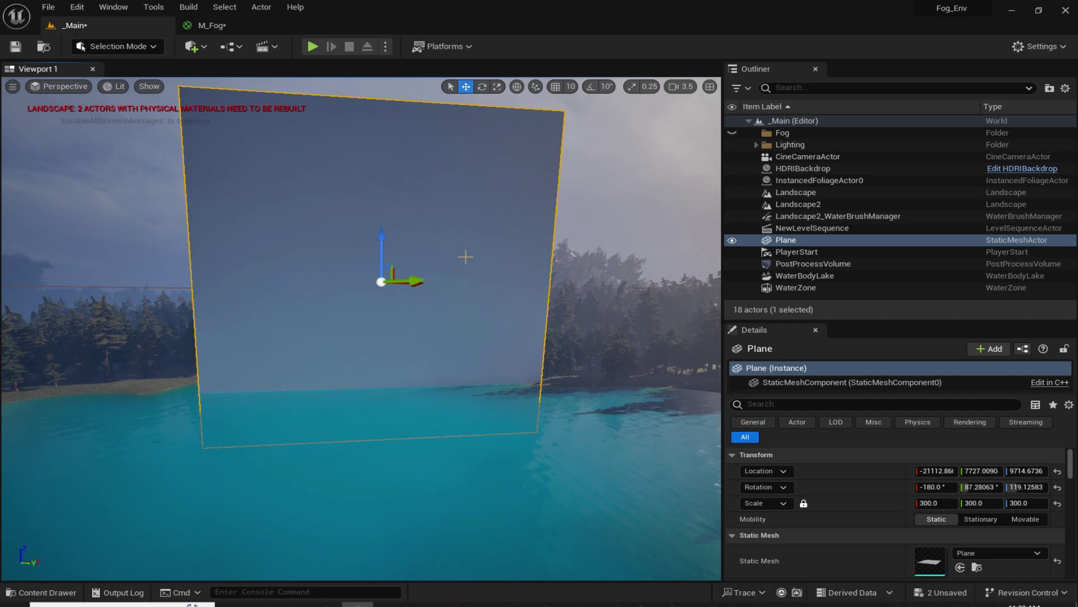
Create a material instance from M_Fog and briefly open it to view its FadeDistance and Opacity parameters
key(ctrl+space)
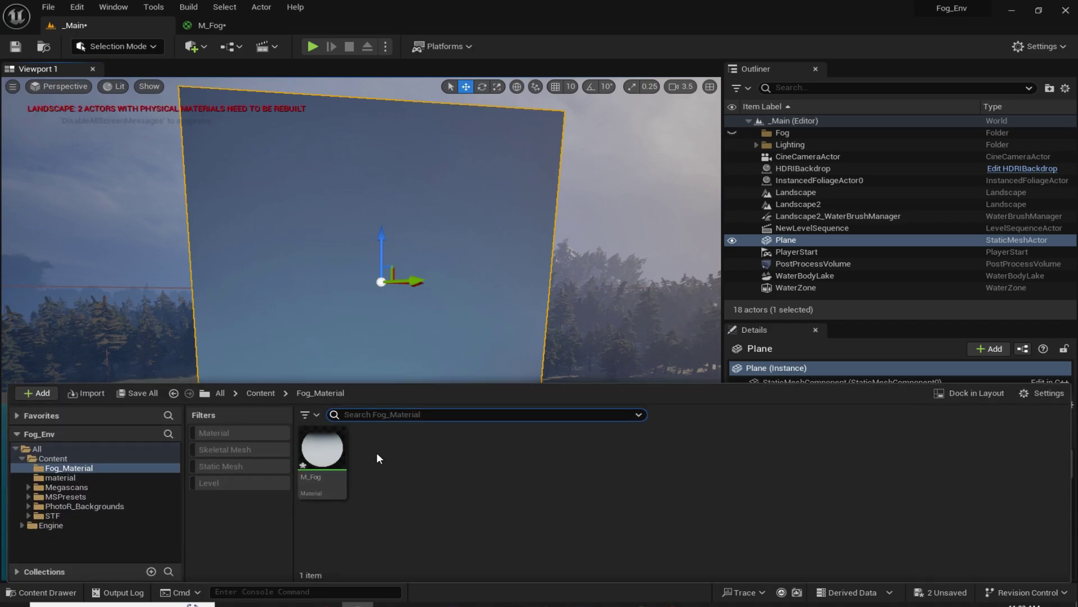
right_click(326, 467)
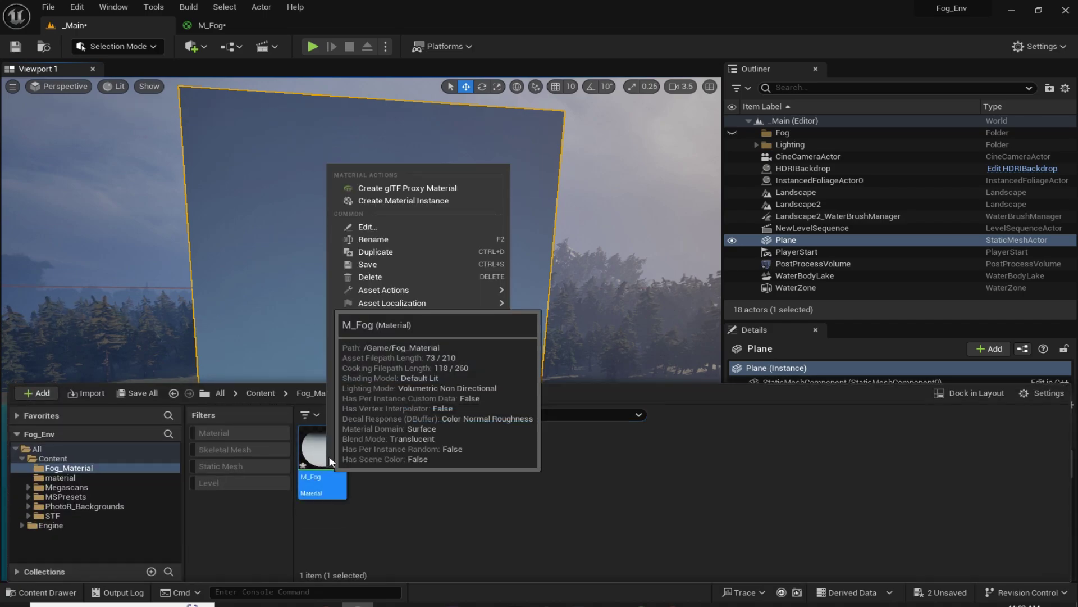
click(425, 201)
click(430, 467)
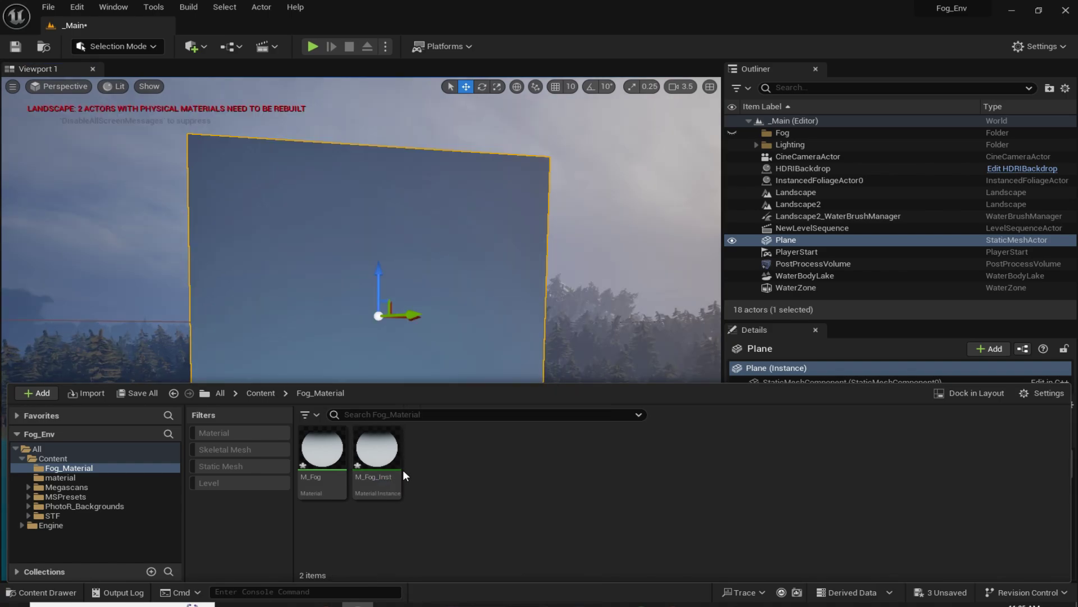
double_click(376, 458)
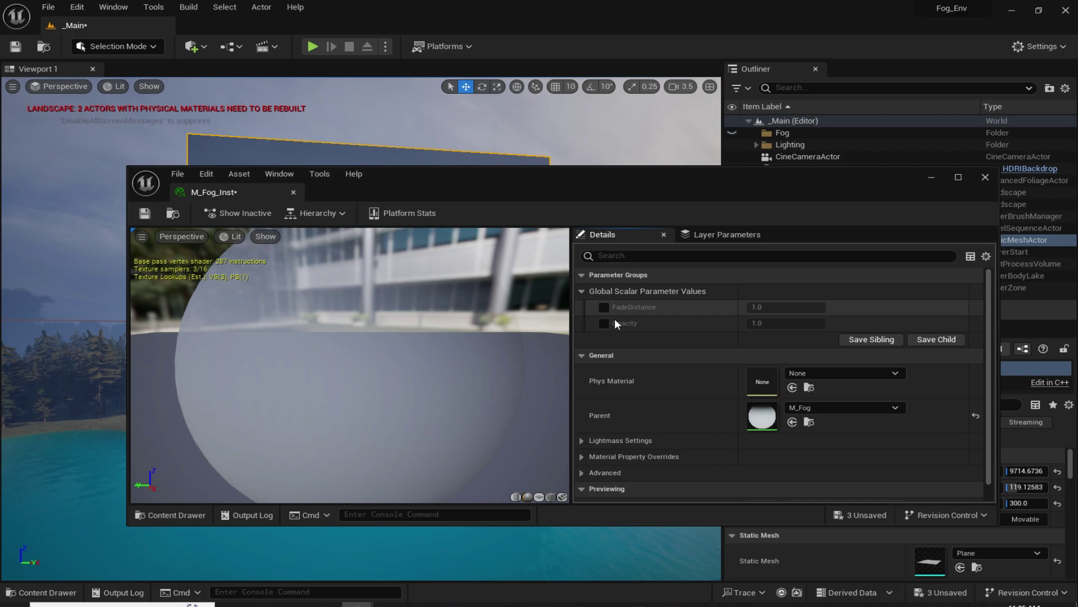
click(293, 192)
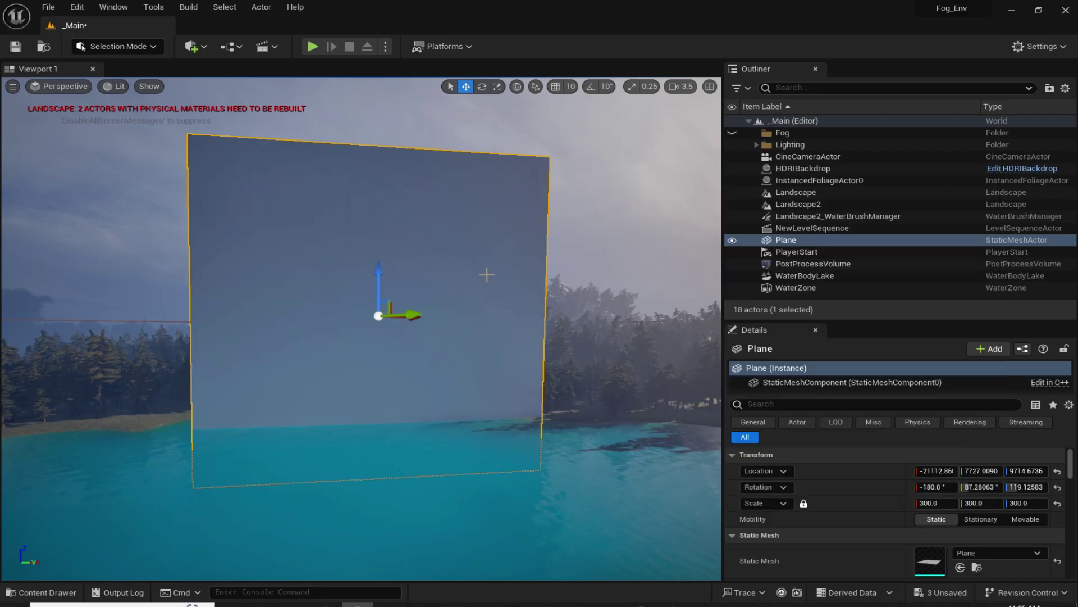
Assign the M_Fog_Inst material instance to the plane's Element 0 material slot
key(ctrl+space)
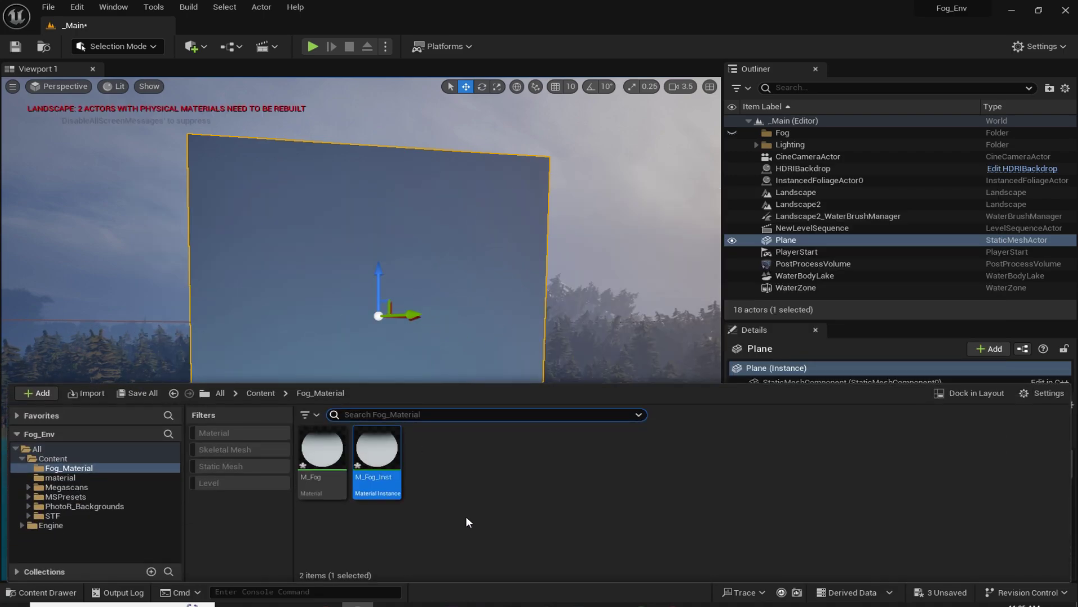
click(466, 516)
key(ctrl+z)
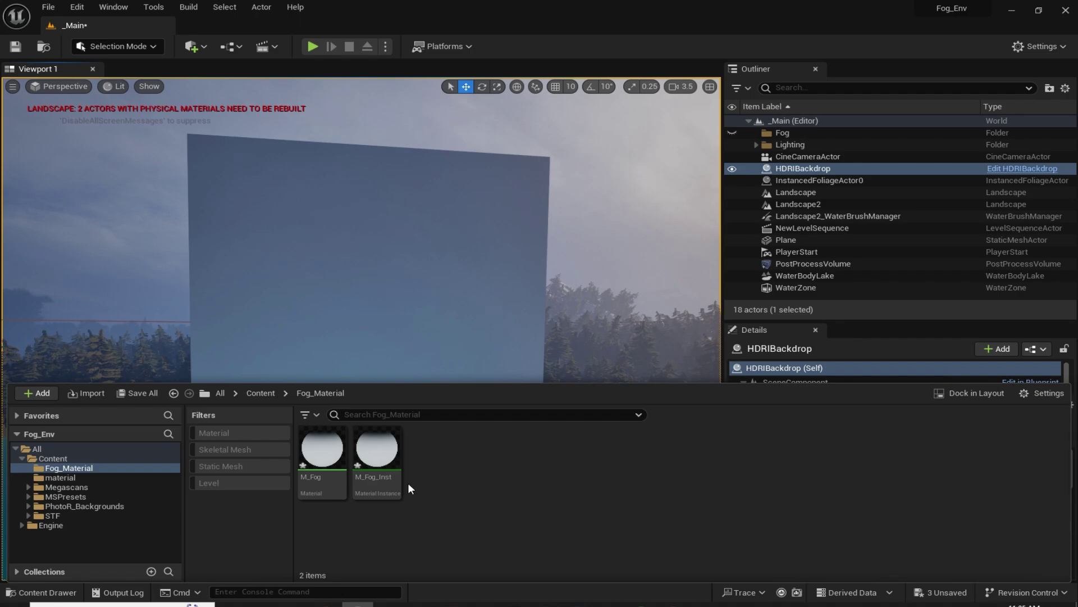
click(386, 459)
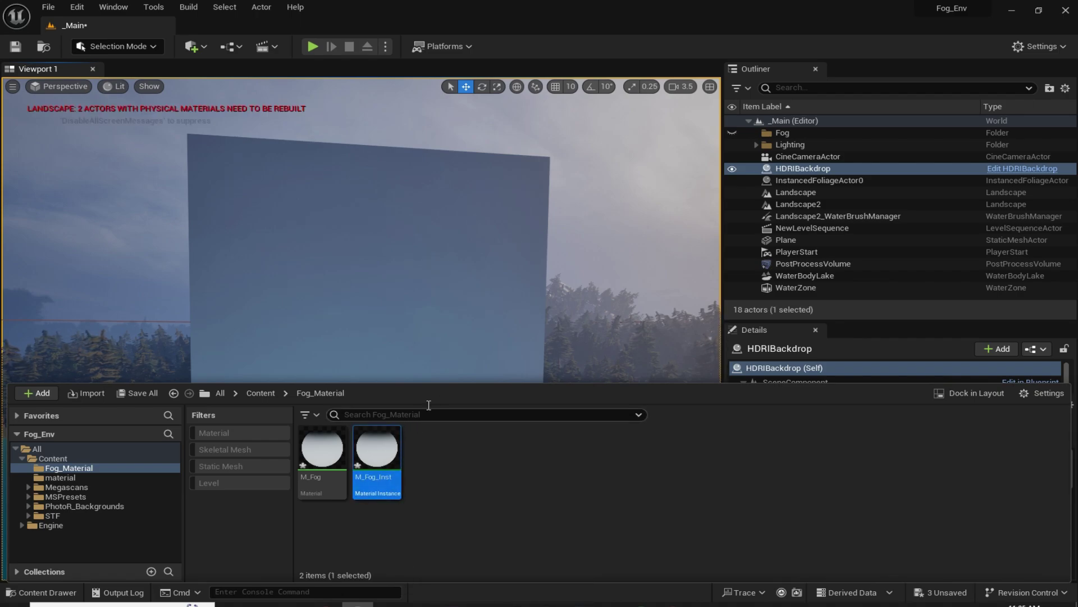
click(450, 286)
click(436, 278)
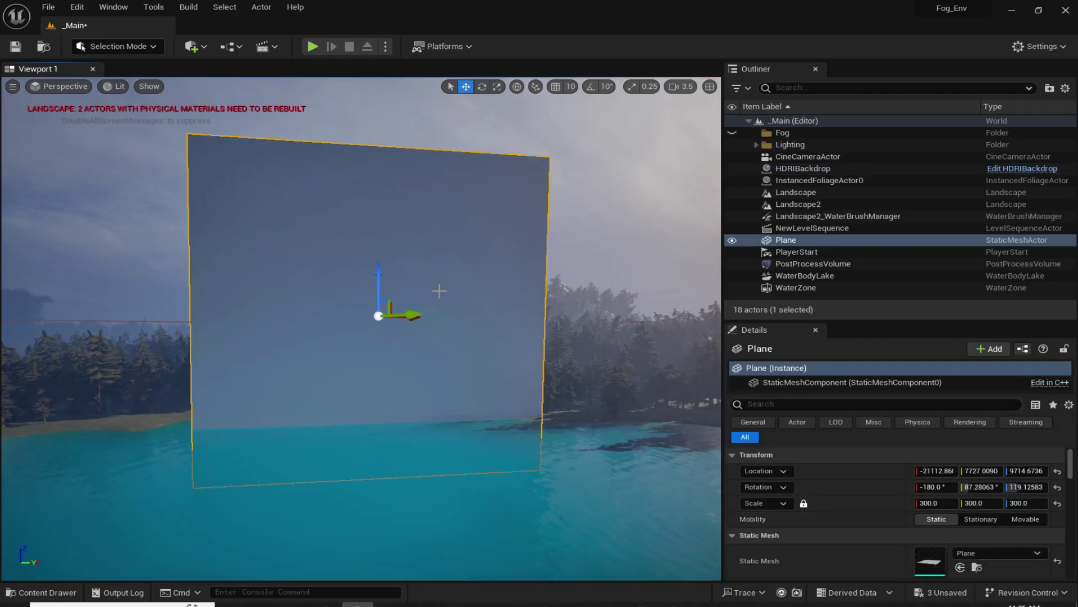
scroll(827, 487, down, 3)
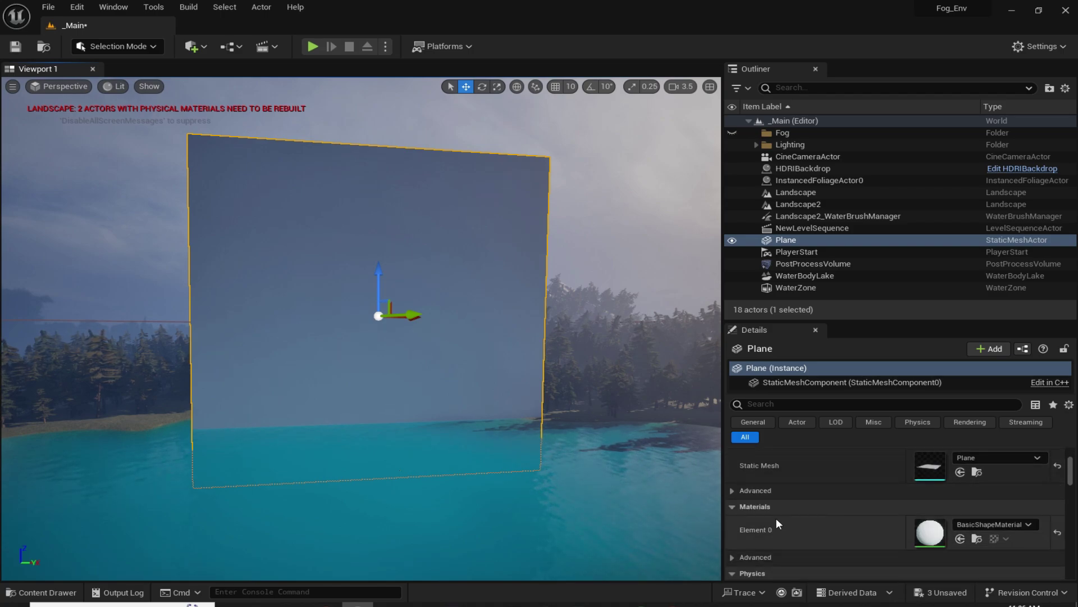
scroll(798, 530, down, 1)
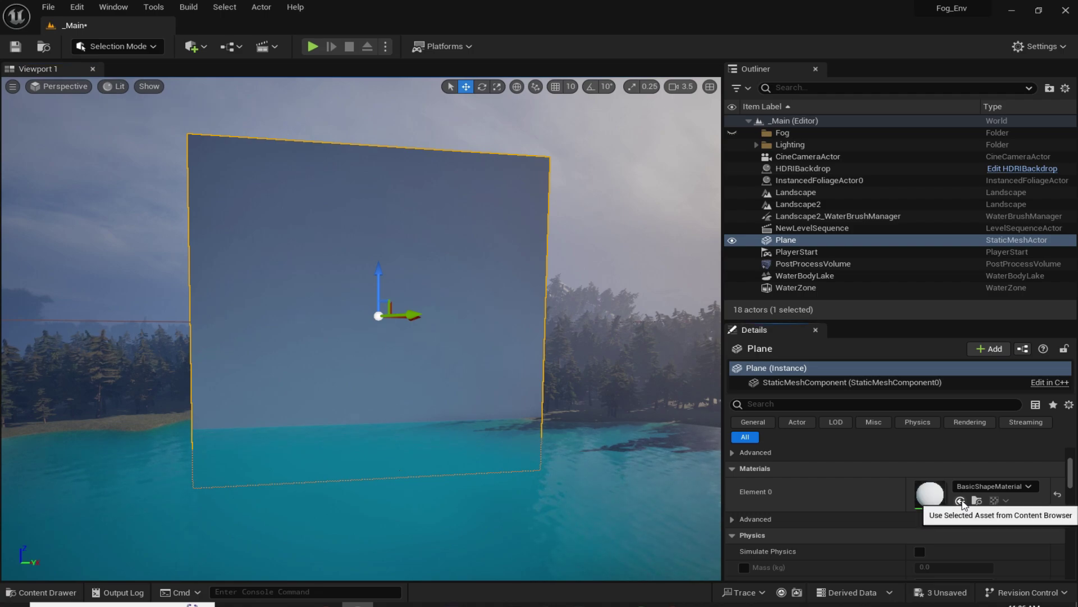
click(960, 501)
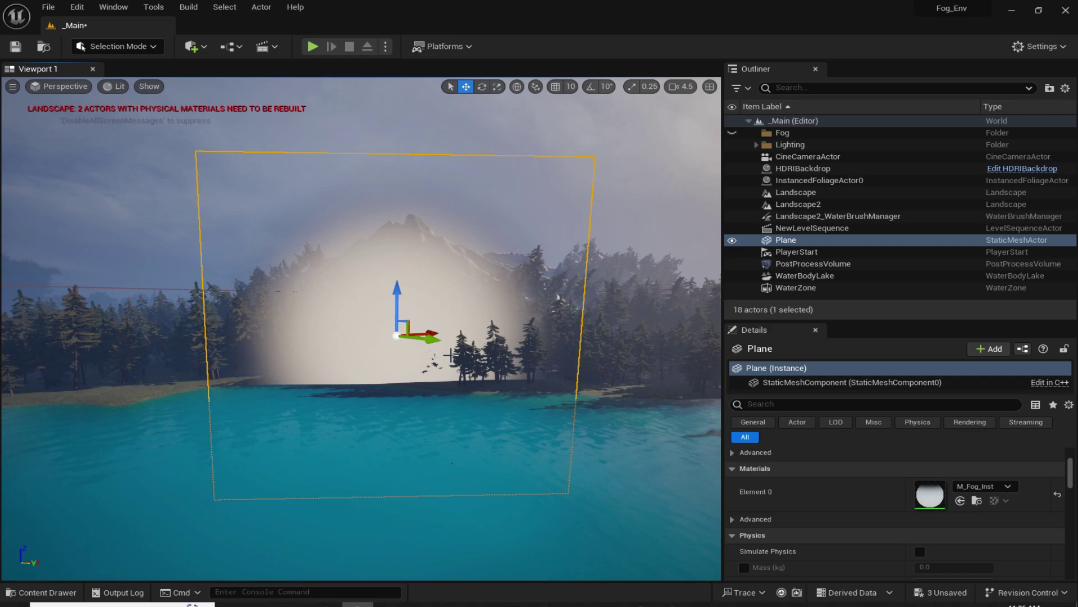
Open M_Fog_Inst beside the level view, override FadeDistance and raise it to about 9647
right_drag(451, 355, 449, 322)
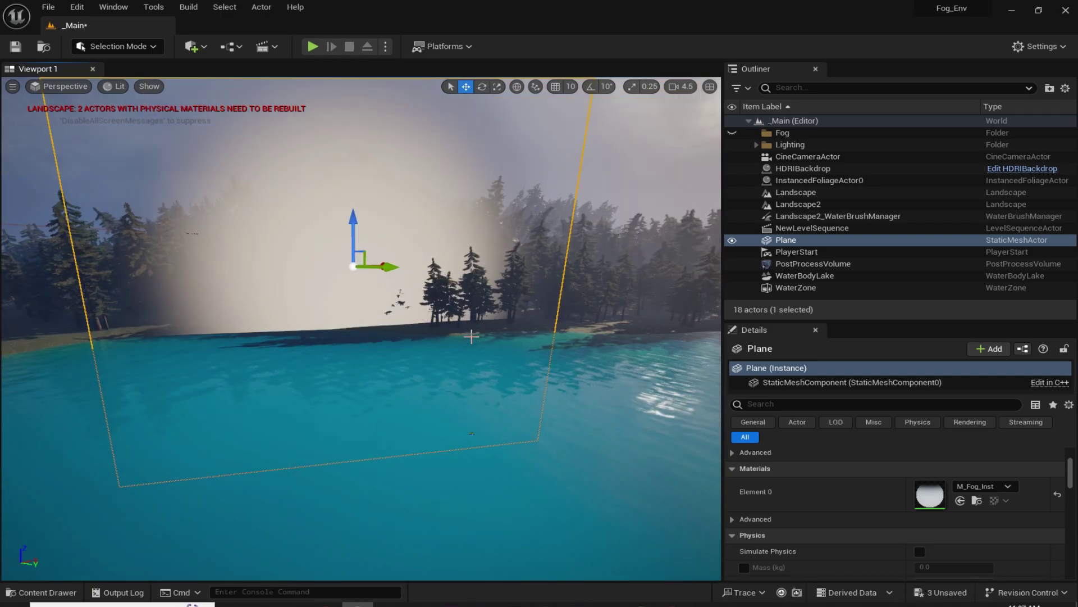
key(ctrl+space)
click(470, 467)
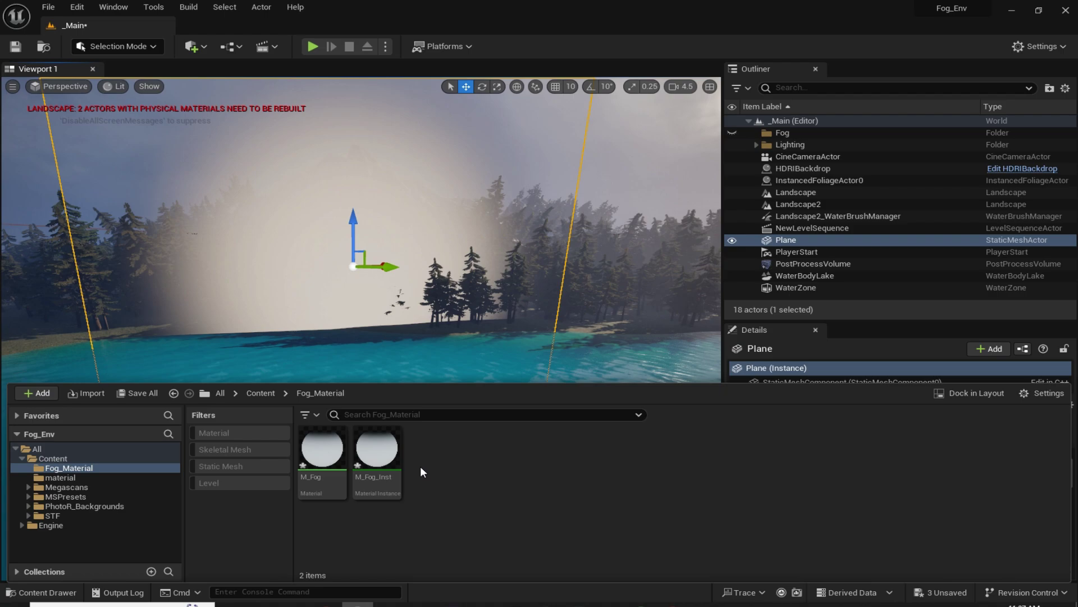
double_click(389, 467)
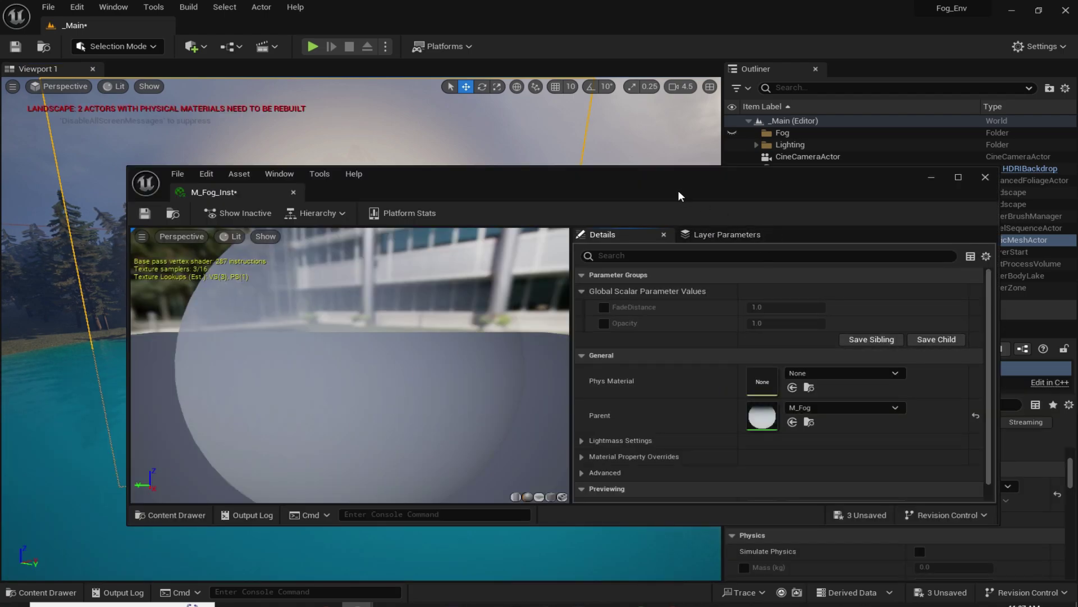
drag(679, 196, 829, 272)
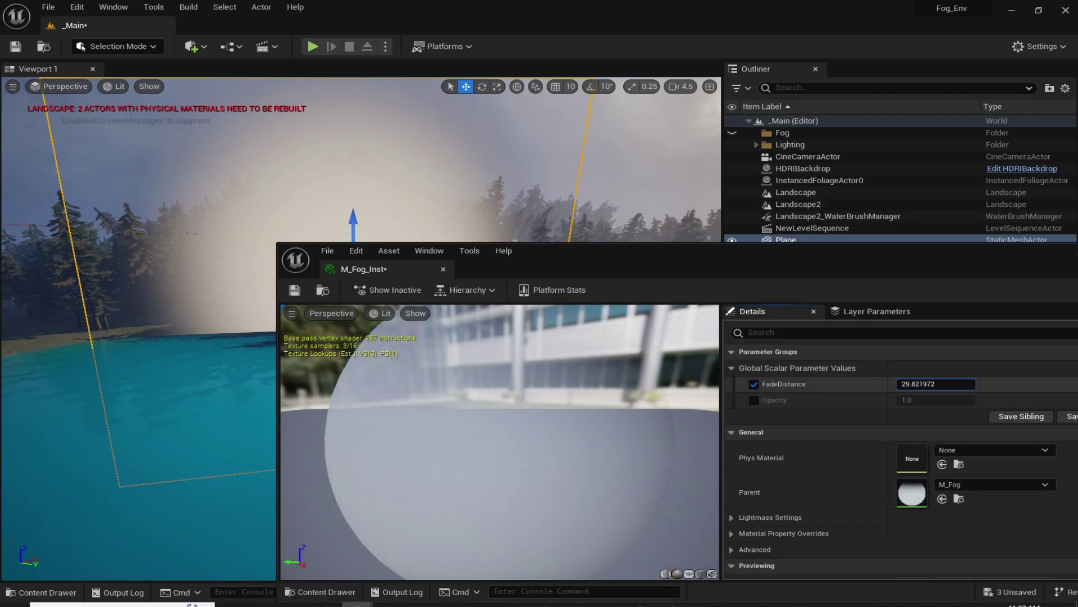
drag(921, 384, 972, 384)
drag(625, 251, 377, 420)
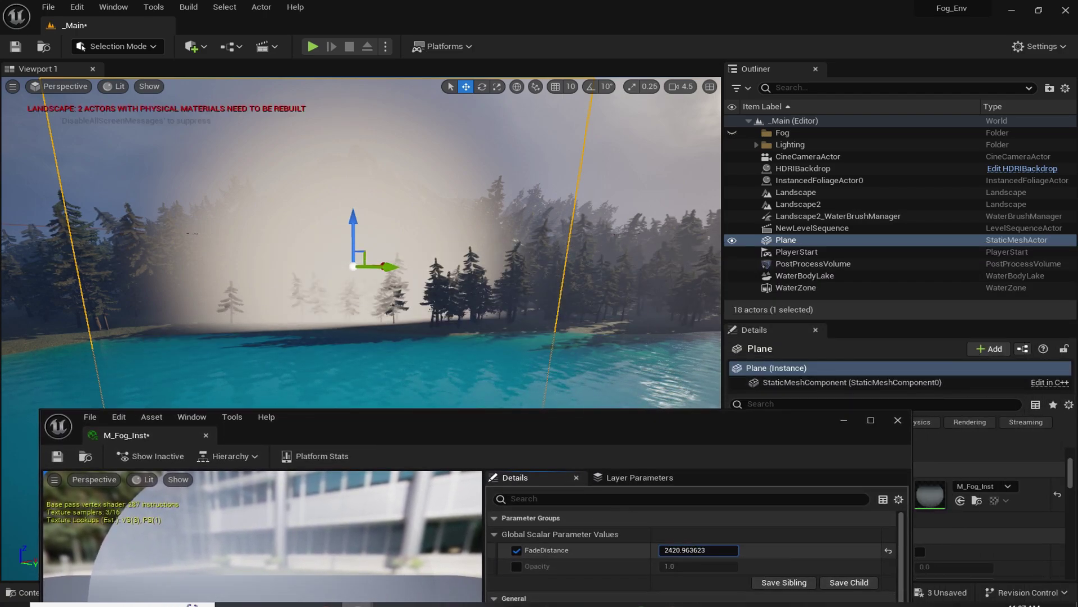
drag(698, 550, 748, 550)
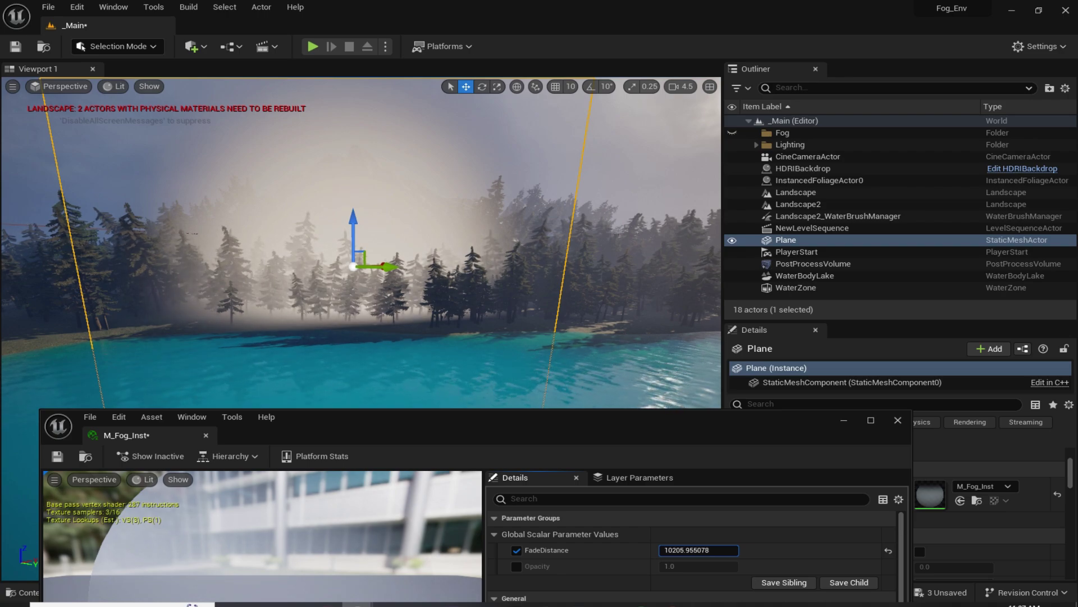
Override Opacity in M_Fog_Inst with 0.448, then save and close the material instance
click(517, 567)
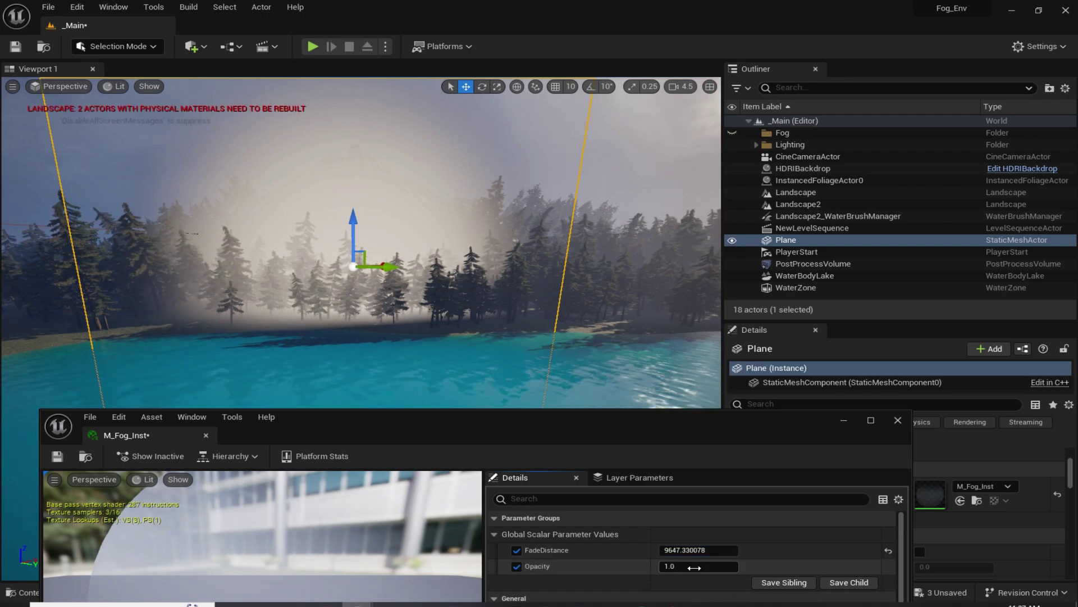
drag(699, 567, 669, 566)
drag(433, 430, 414, 361)
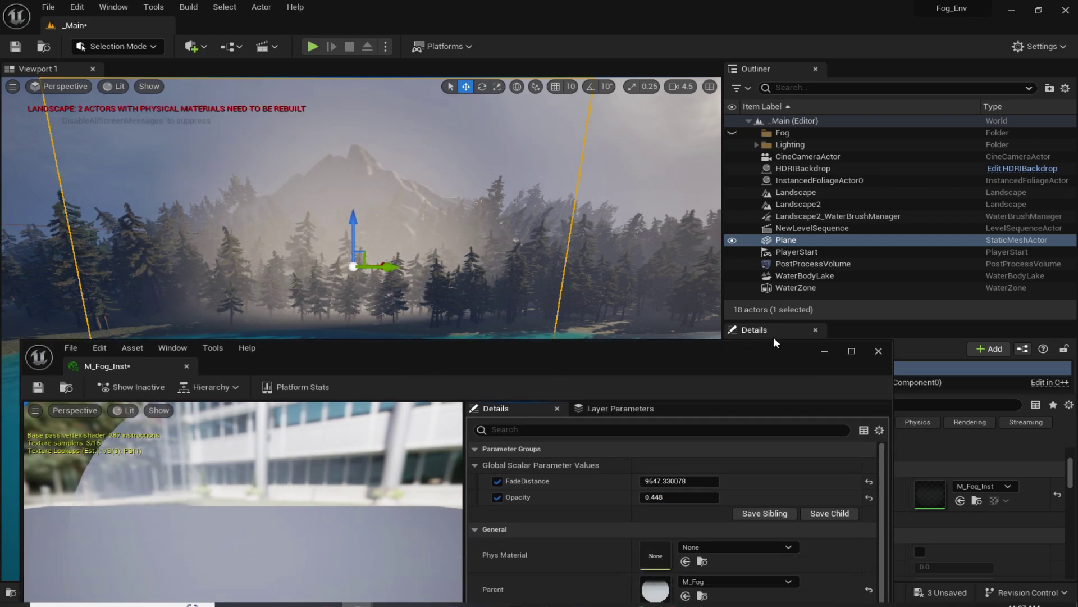
click(37, 387)
click(879, 351)
key(s)
right_drag(360, 337, 352, 313)
key(w)
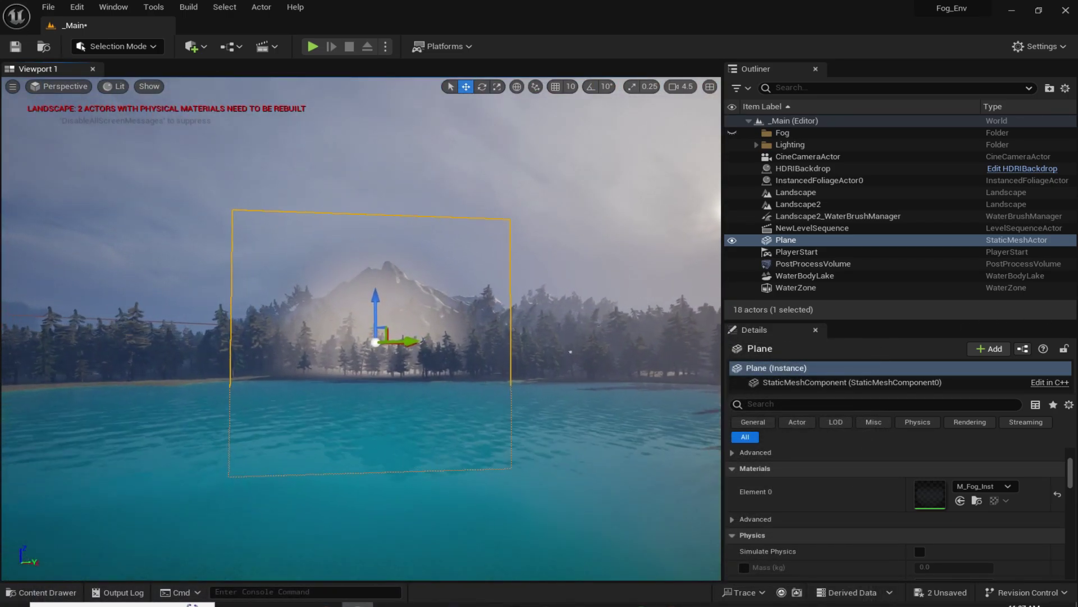
drag(350, 317, 534, 342)
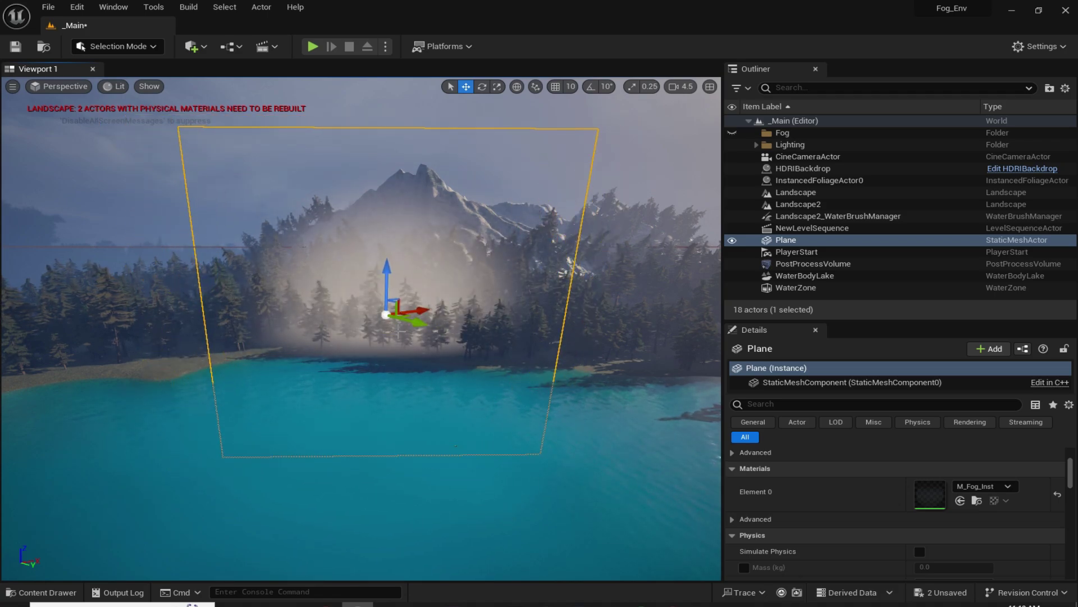
Duplicate the M_Fog material in the Fog_Material folder as M_Fog1 and open the copy docked in the main window
key(ctrl+space)
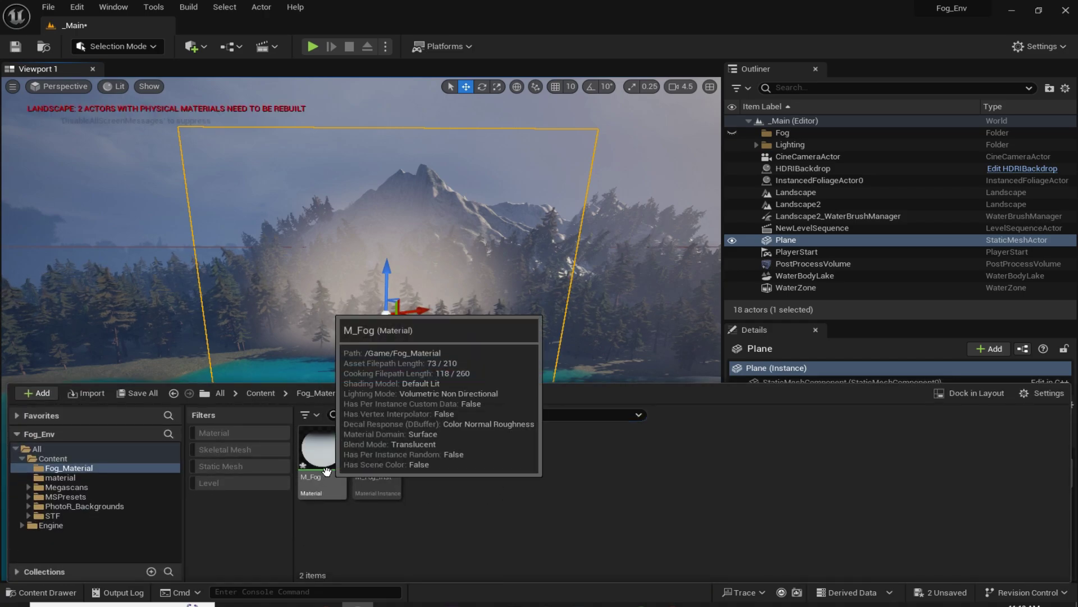
right_click(327, 471)
click(393, 260)
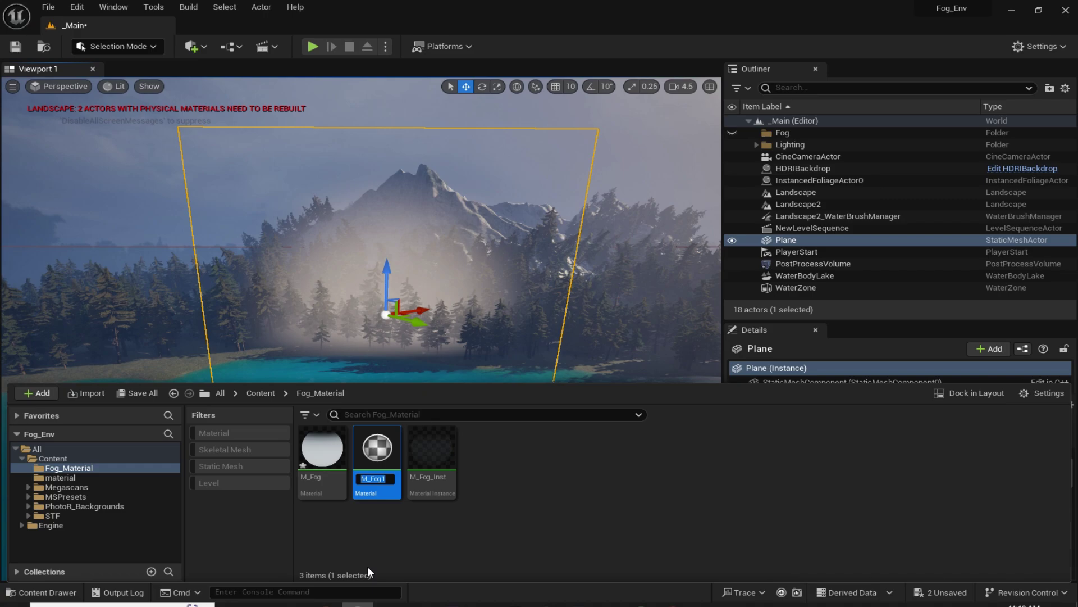
key(Return)
double_click(372, 446)
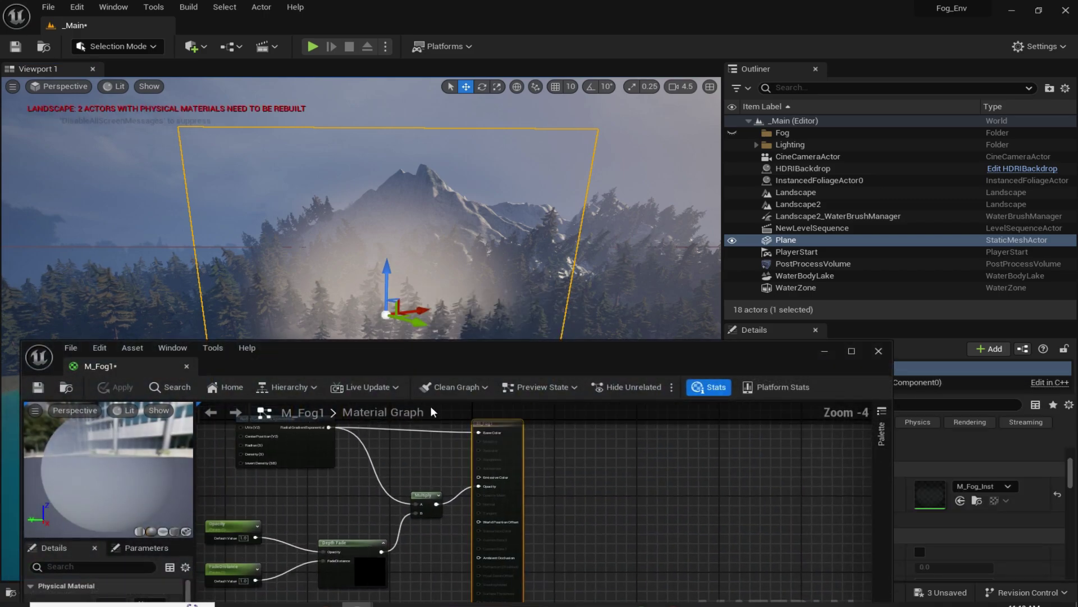
drag(194, 365, 232, 29)
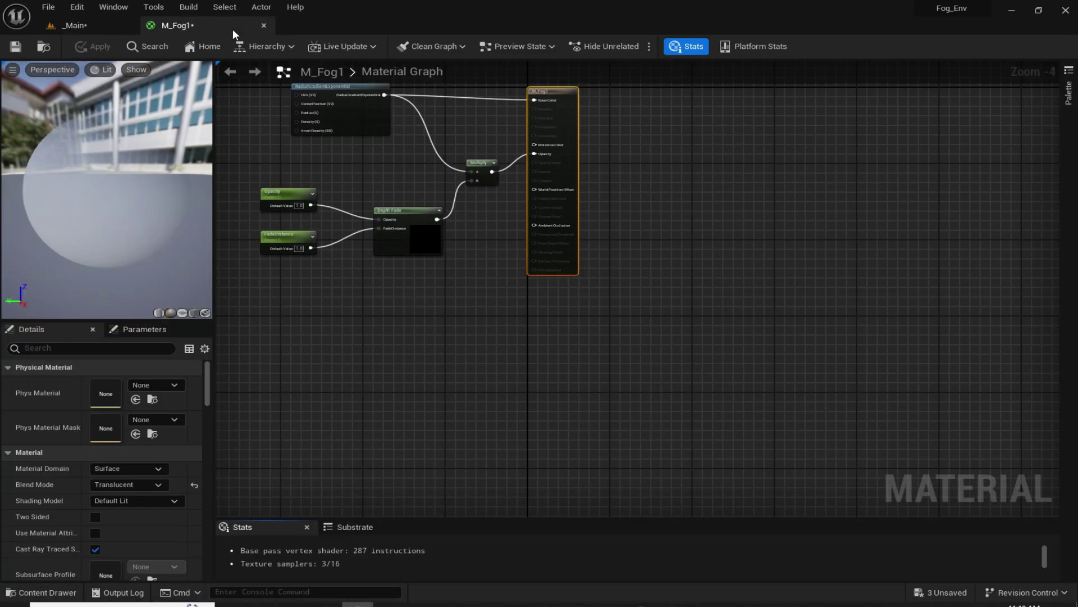
scroll(504, 267, up, 3)
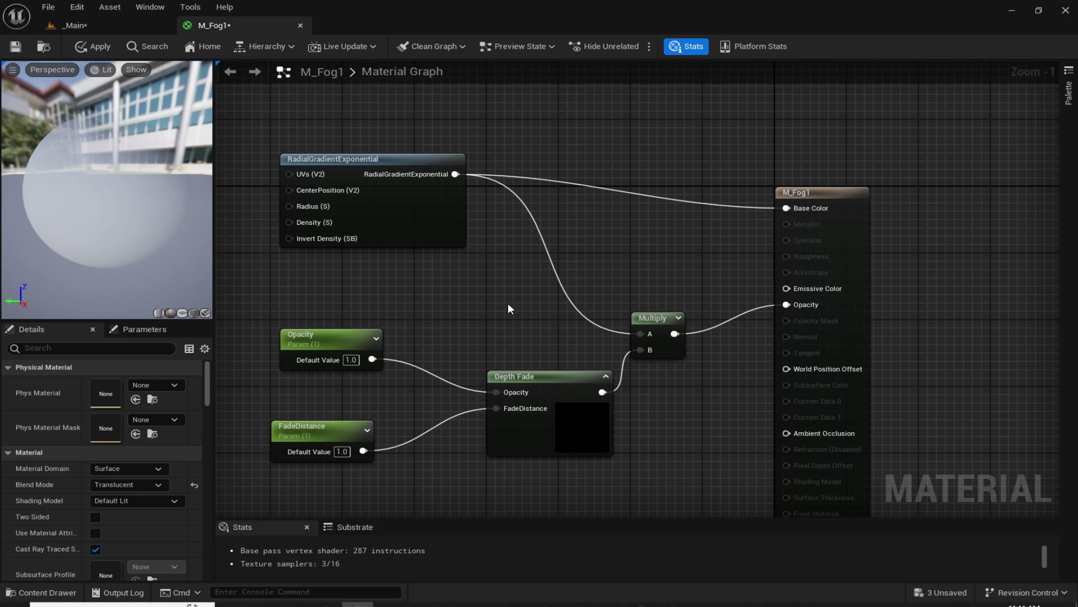
Open the content browser and switch the Show Engine Content option off and back on
key(ctrl+space)
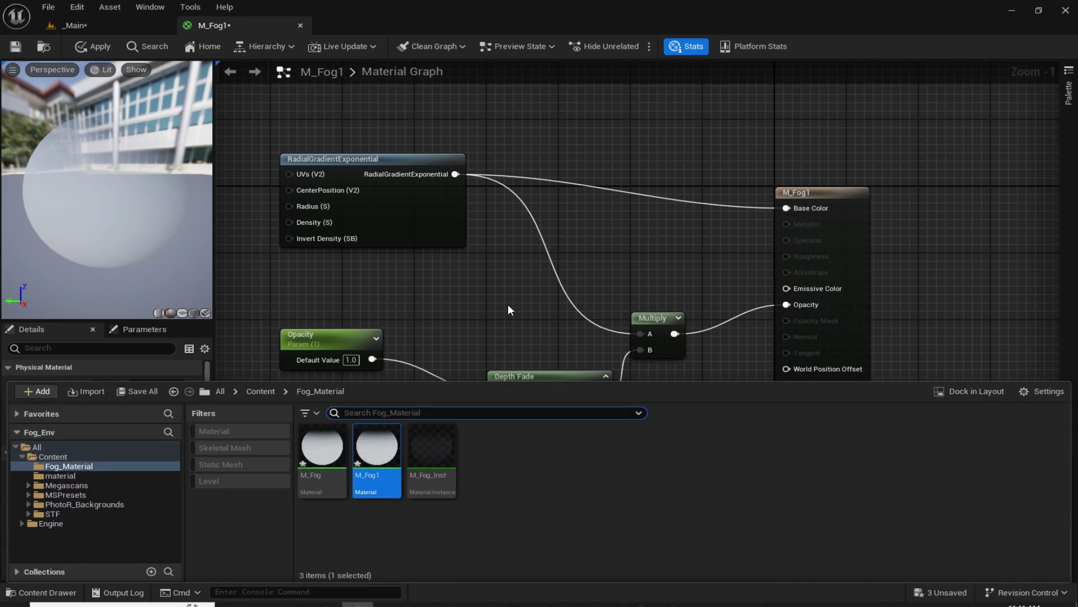
click(48, 523)
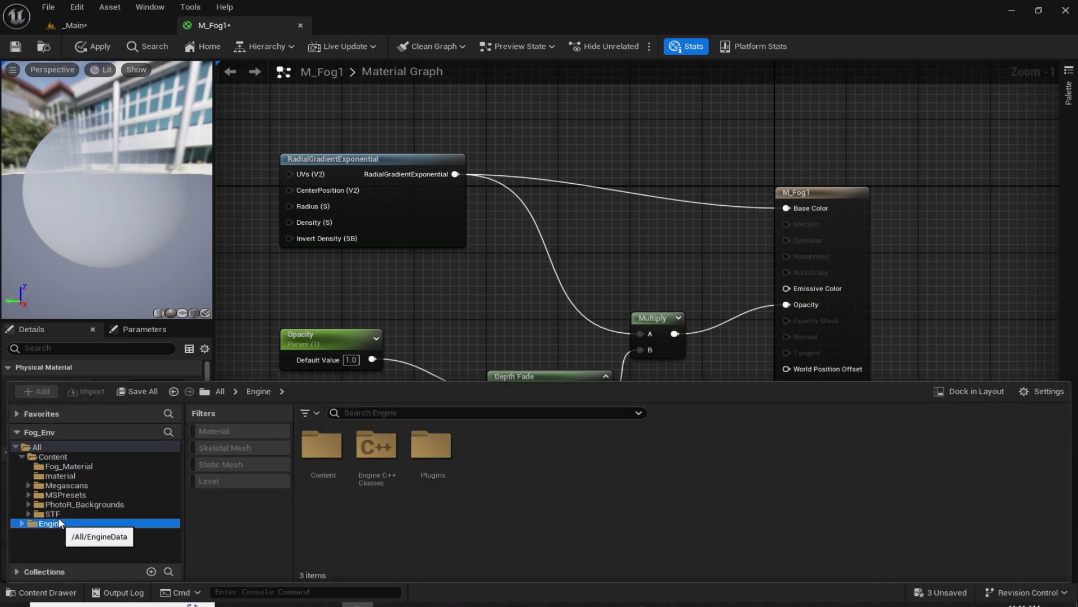
click(46, 449)
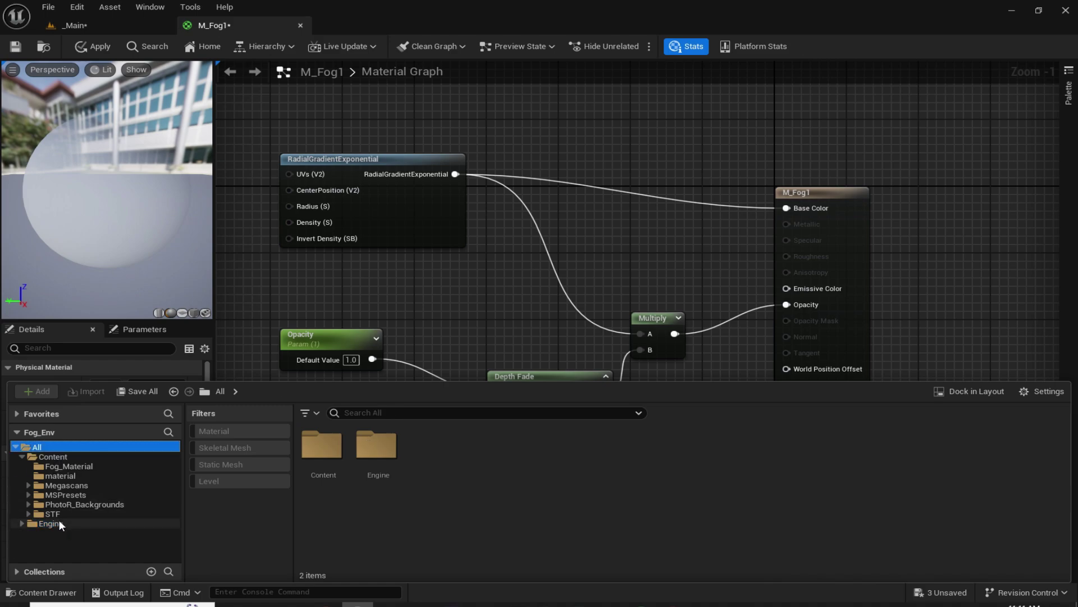
click(1044, 392)
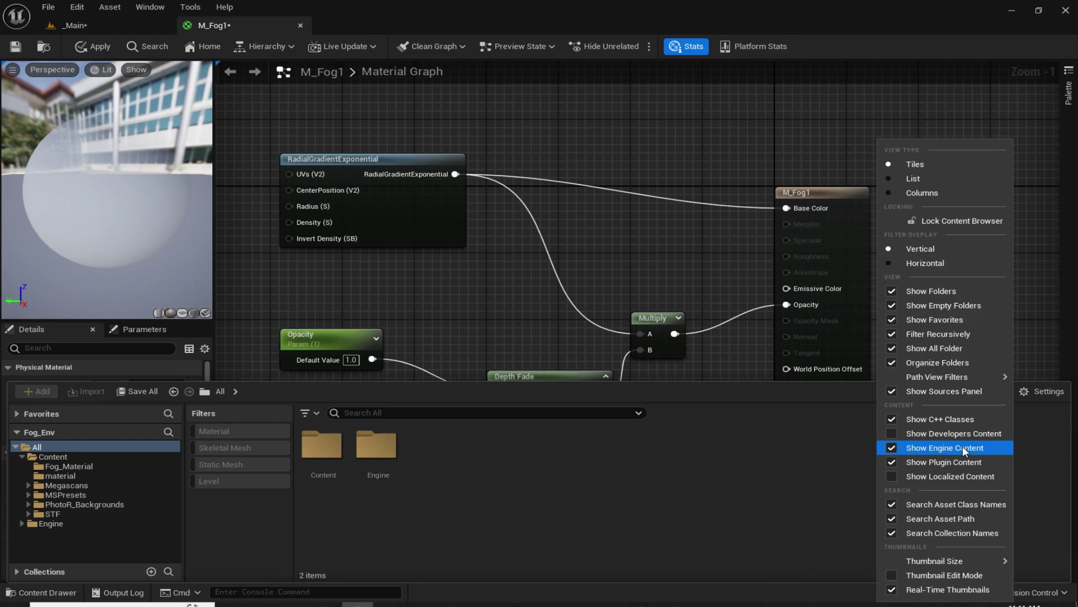
click(929, 447)
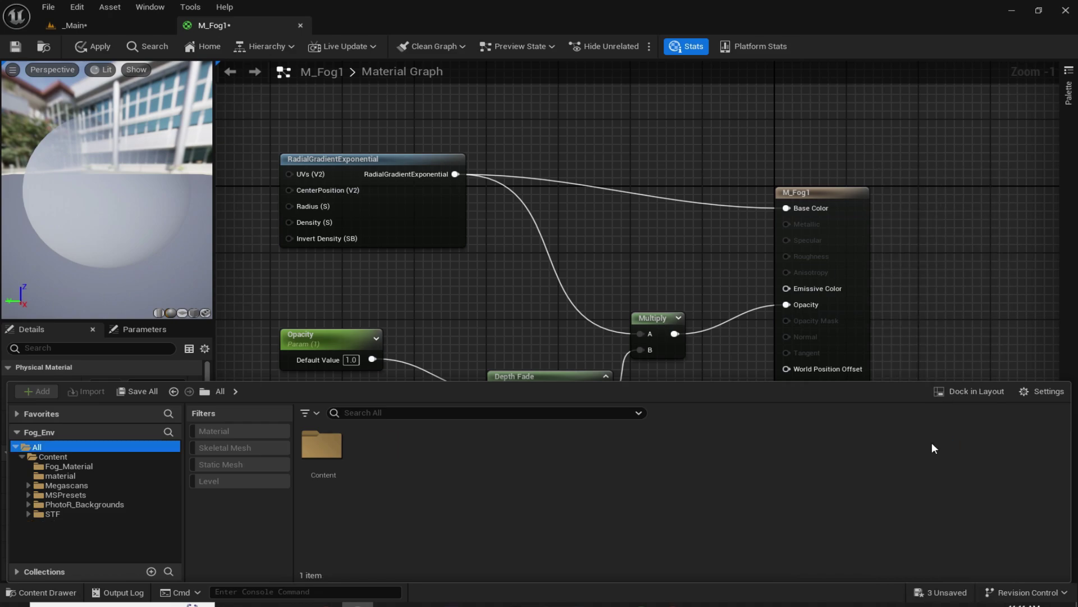
click(1040, 392)
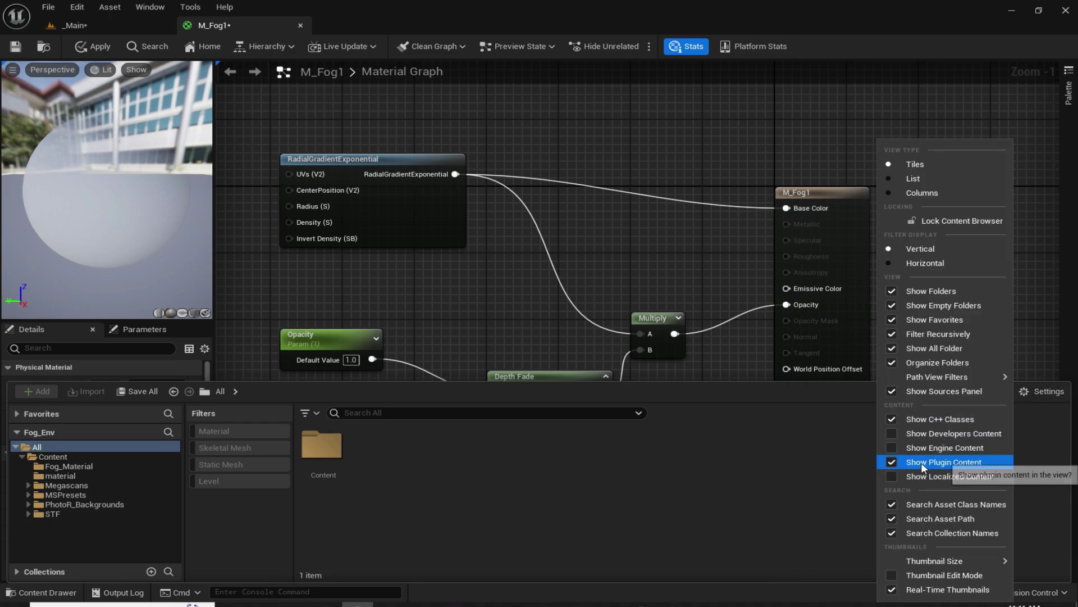
click(890, 448)
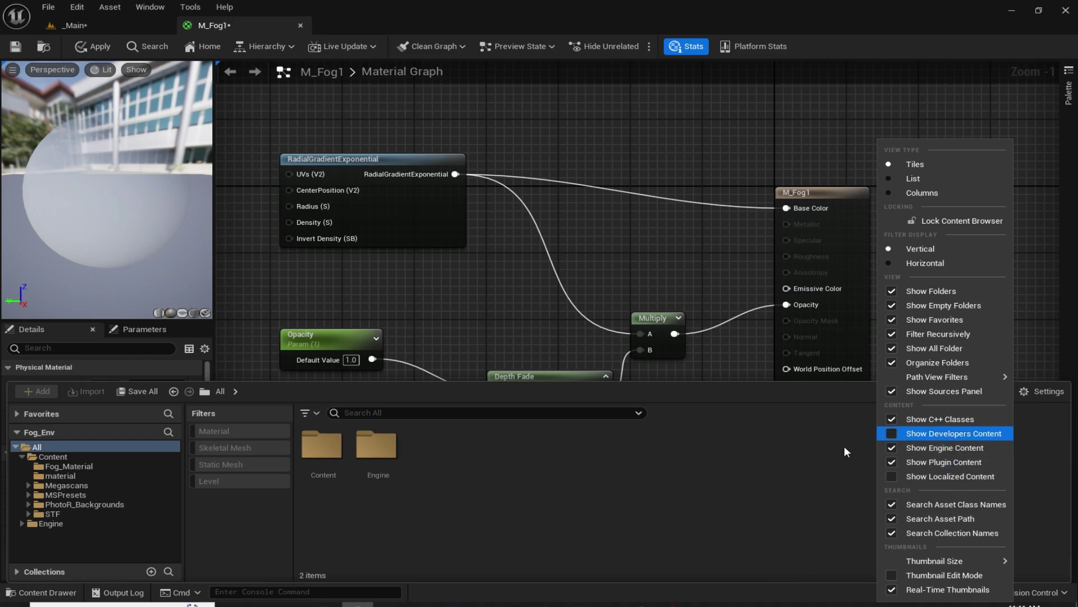
Search the Engine folder for "noise" and browse the available noise textures
click(52, 524)
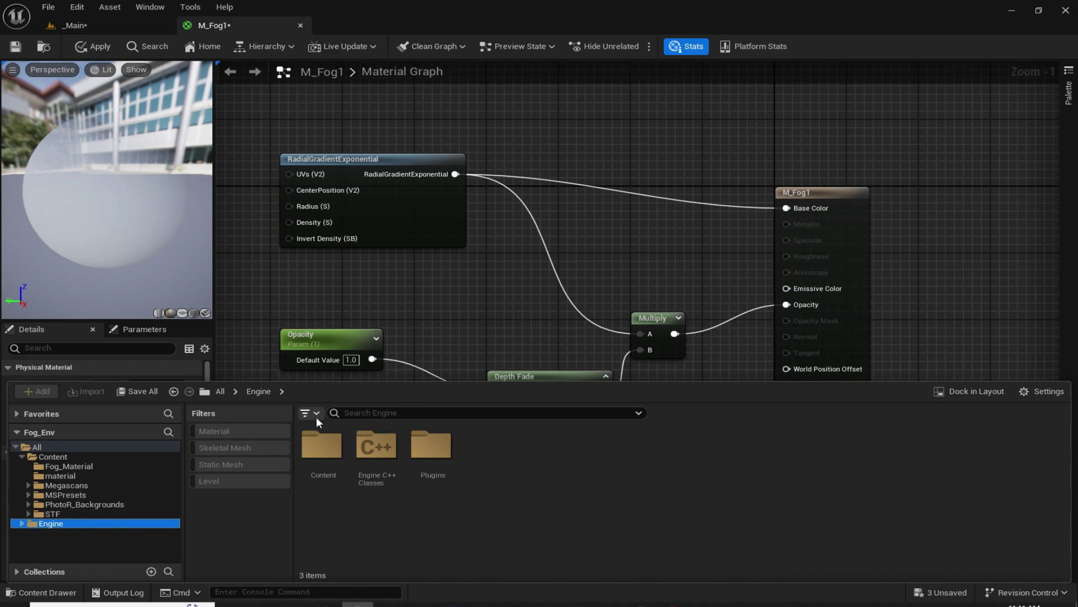
click(368, 412)
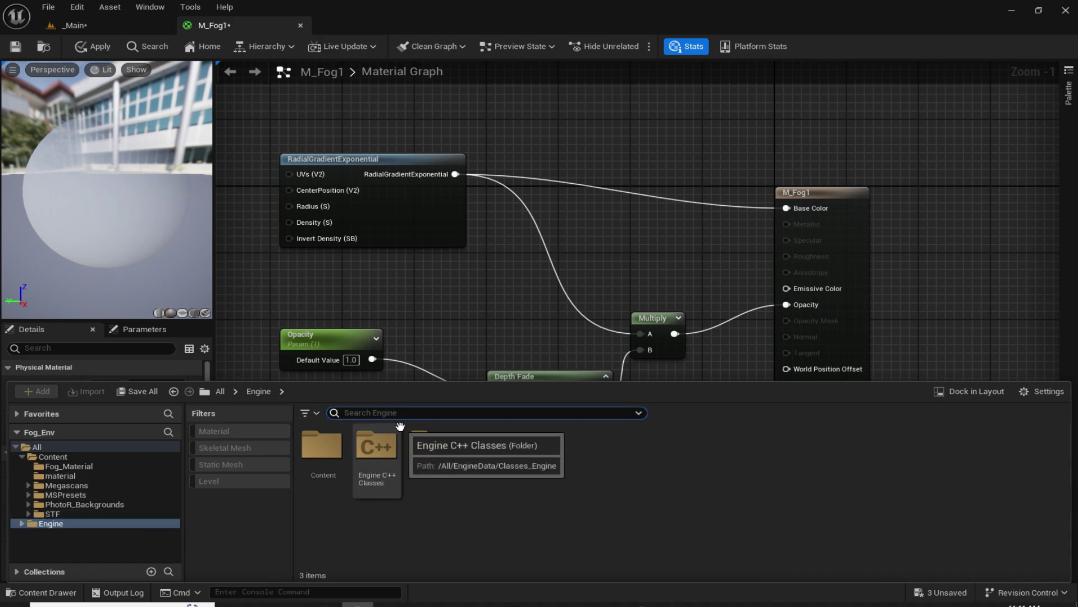
text(noise)
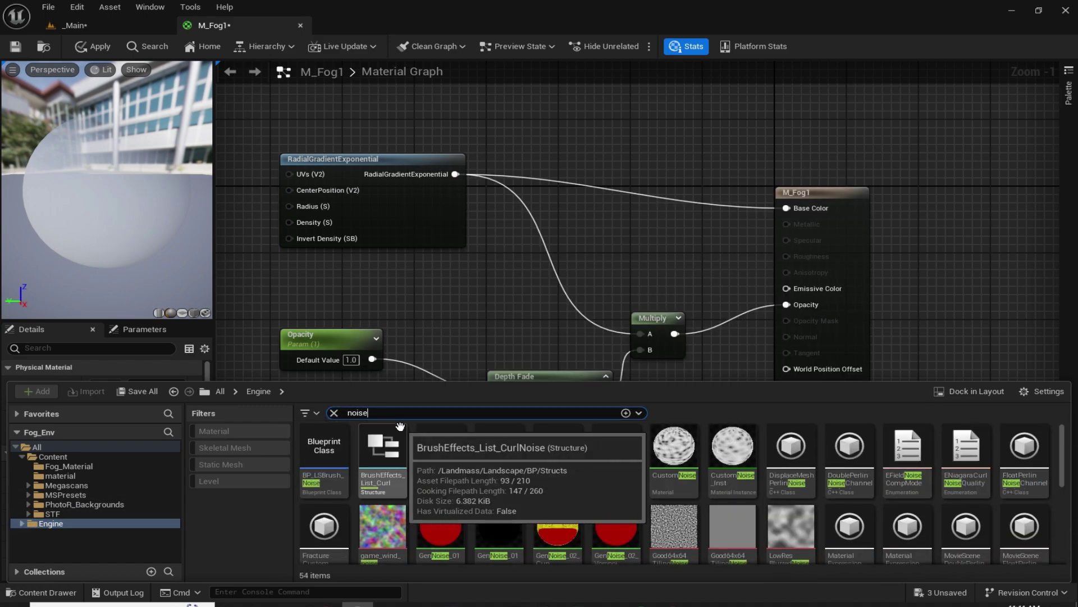
scroll(1046, 446, down, 2)
scroll(1046, 445, down, 5)
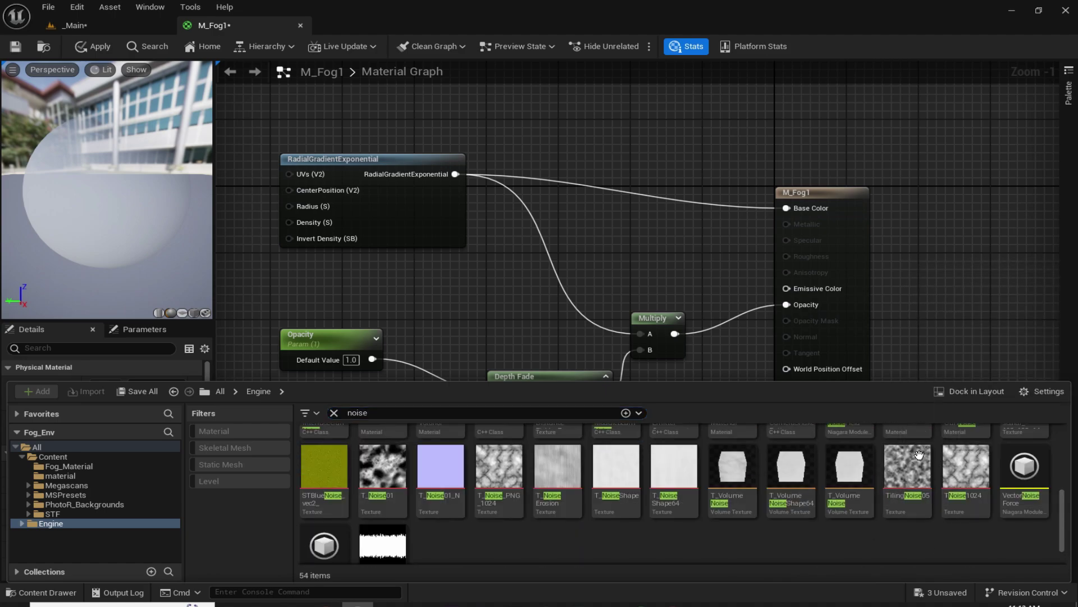
Add the TilingNoise05 engine texture to the M_Fog1 graph as a Texture Sample above the existing nodes
click(909, 513)
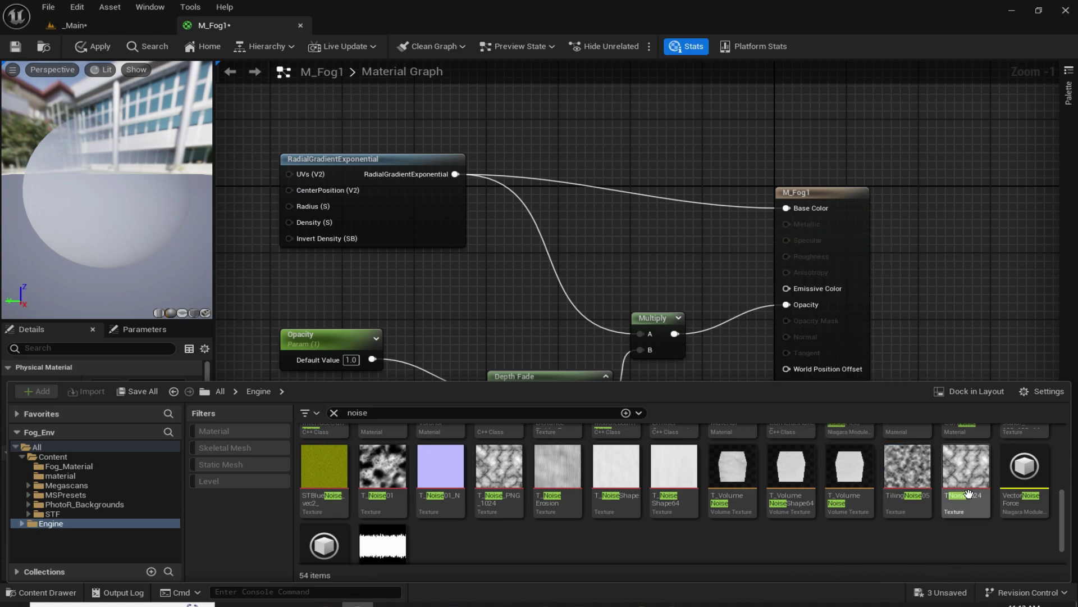
mouse_move(482, 506)
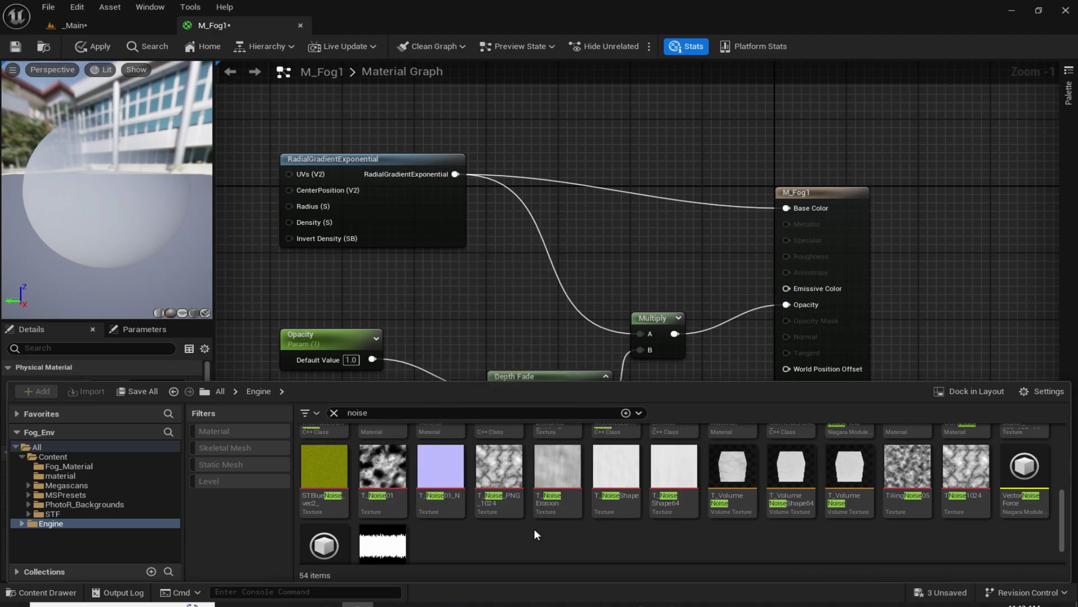
scroll(538, 526, up, 2)
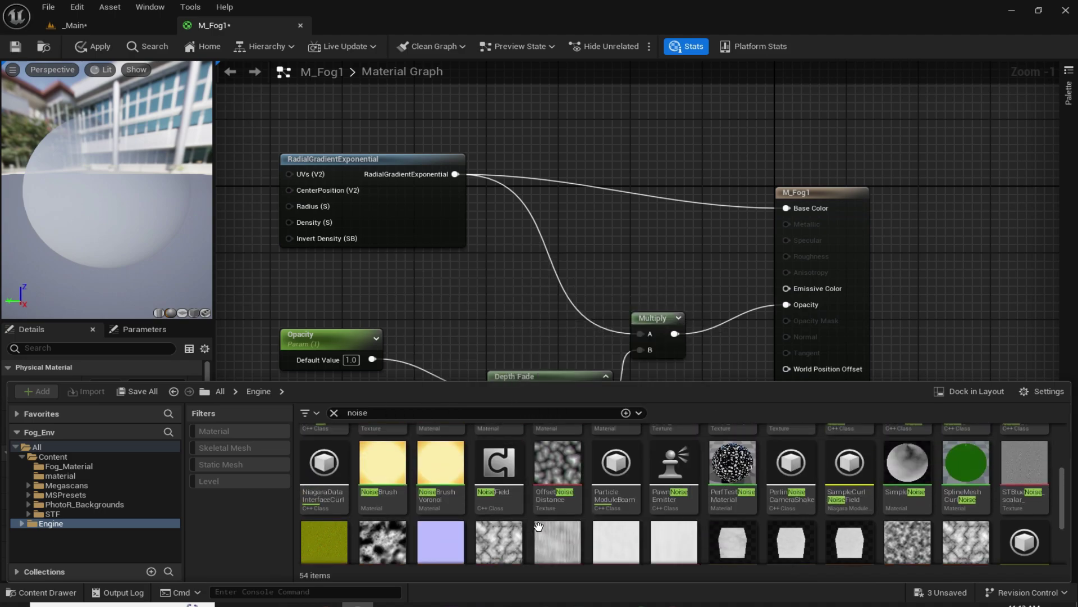
scroll(538, 526, up, 2)
scroll(539, 526, down, 4)
mouse_move(906, 456)
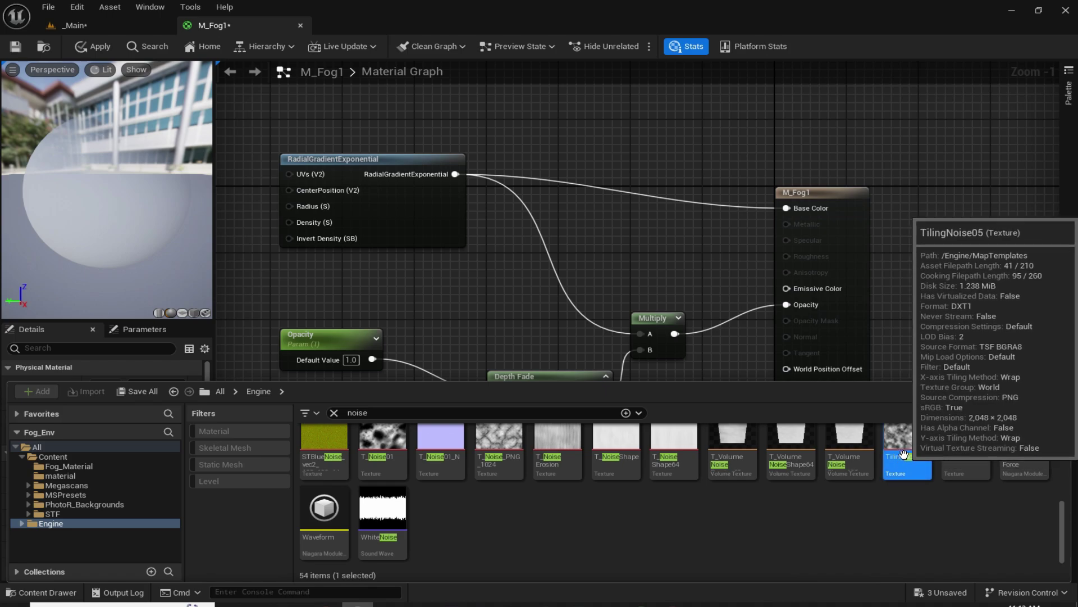
scroll(906, 462, up, 1)
drag(900, 479, 568, 78)
click(702, 269)
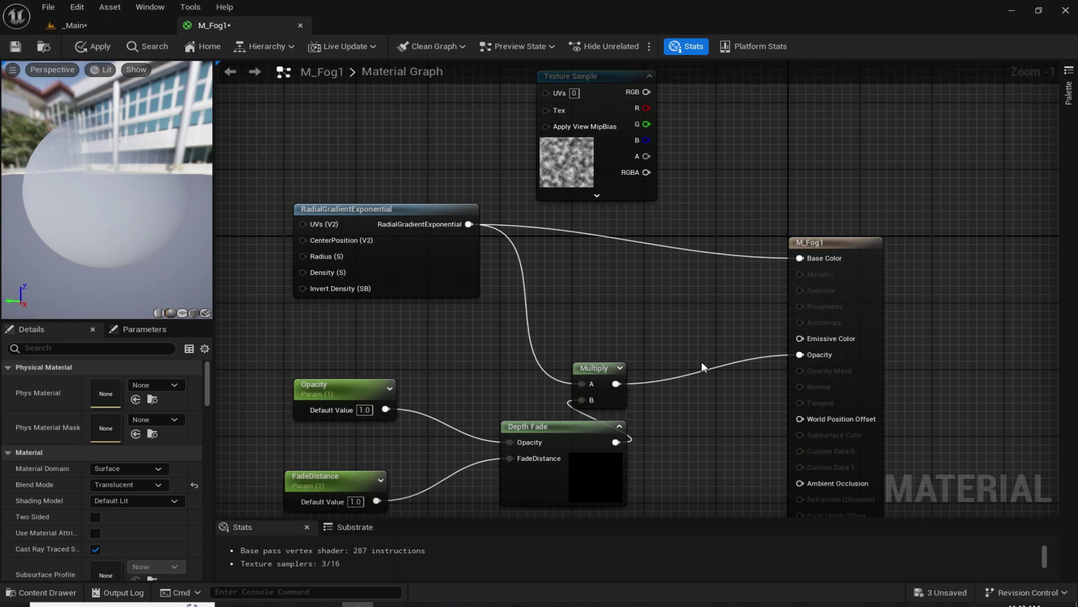
Add a second Multiply node before the Opacity input and connect the existing Multiply output to its B input
key(m)
click(698, 347)
drag(727, 354, 720, 331)
click(662, 345)
drag(616, 383, 701, 360)
Connect the Texture Sample's RGB to the new Multiply's A input, feed the result into Opacity, and apply the material
right_drag(677, 186, 683, 224)
drag(652, 130, 813, 393)
drag(721, 375, 730, 392)
click(554, 359)
right_drag(558, 357, 585, 350)
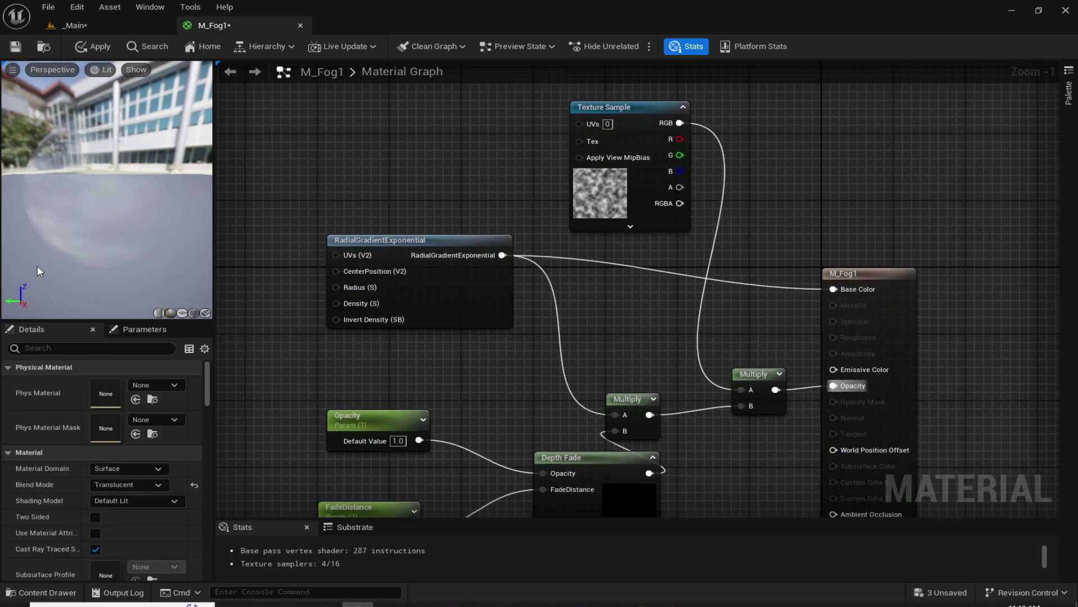
click(95, 46)
Return to the level, clear the noise search in the Fog_Material folder, and create a material instance from M_Fog1
click(144, 26)
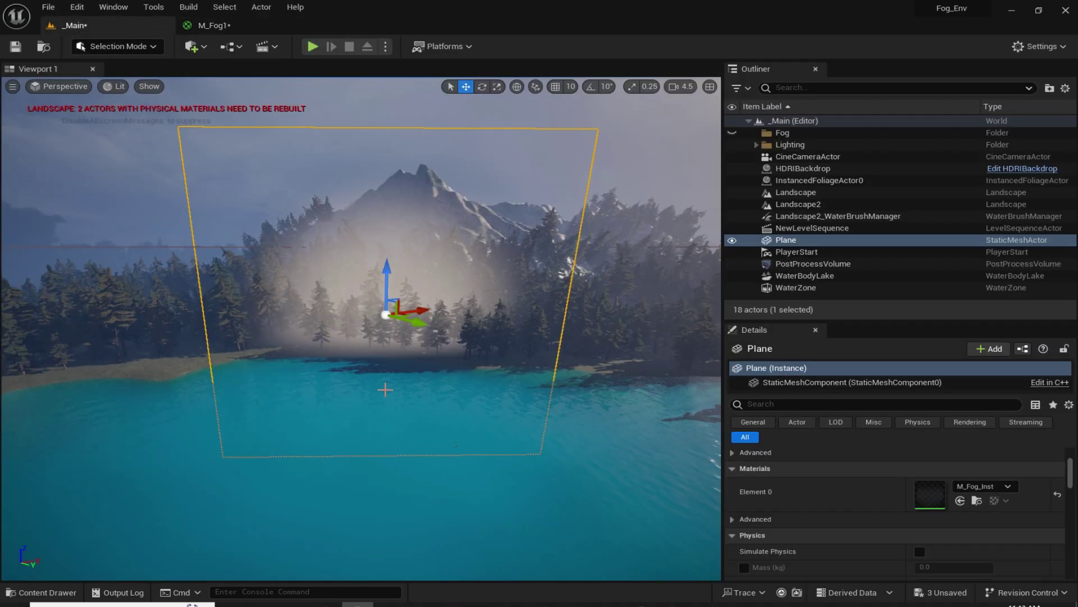
key(ctrl+space)
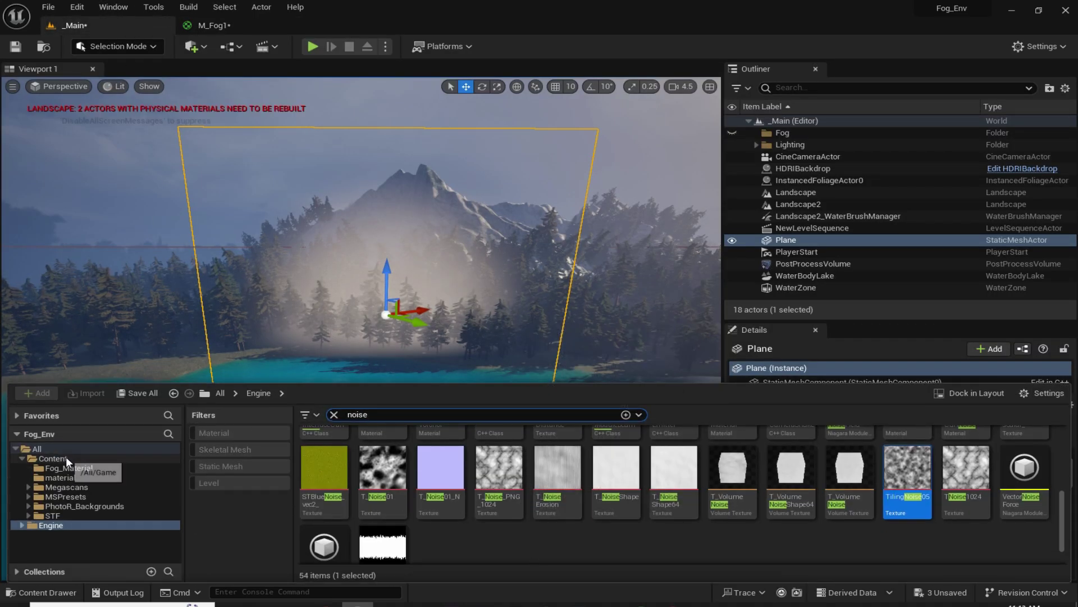
click(66, 467)
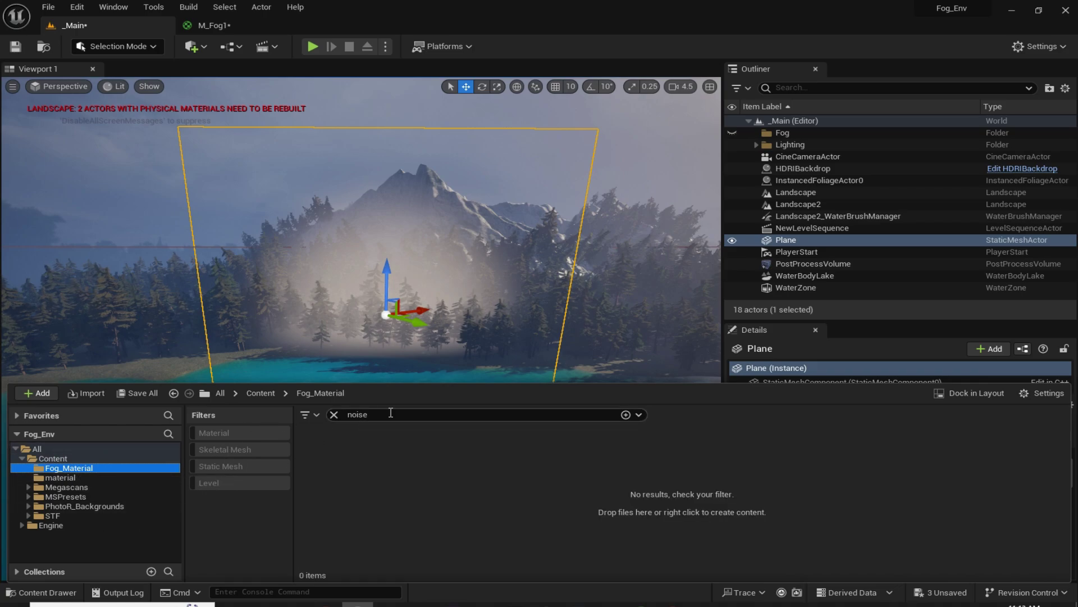
click(391, 413)
key(BackSpace)
click(510, 528)
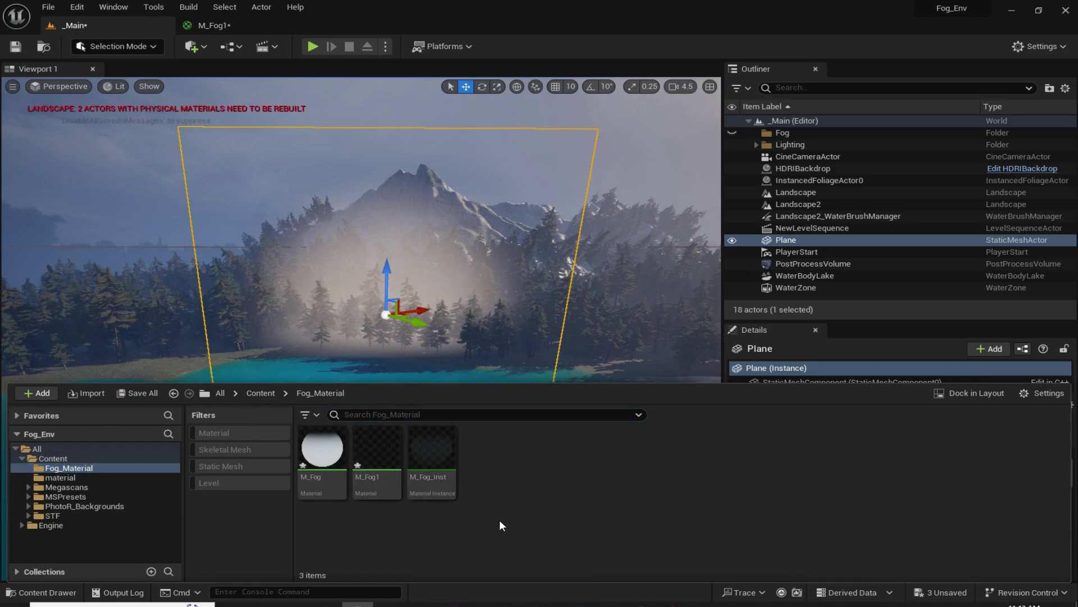
right_click(383, 461)
click(476, 191)
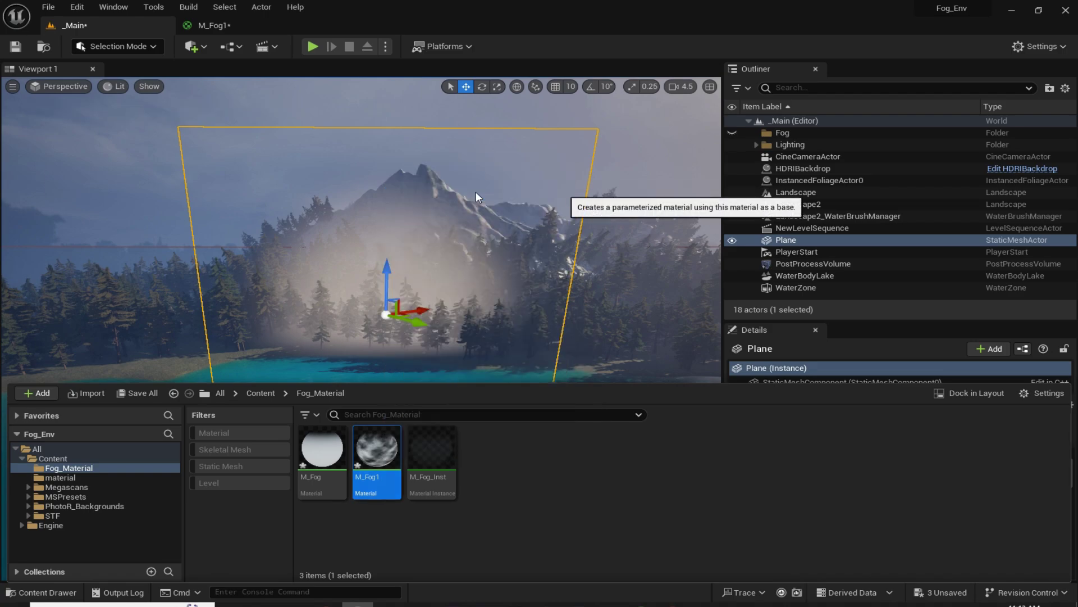
key(Return)
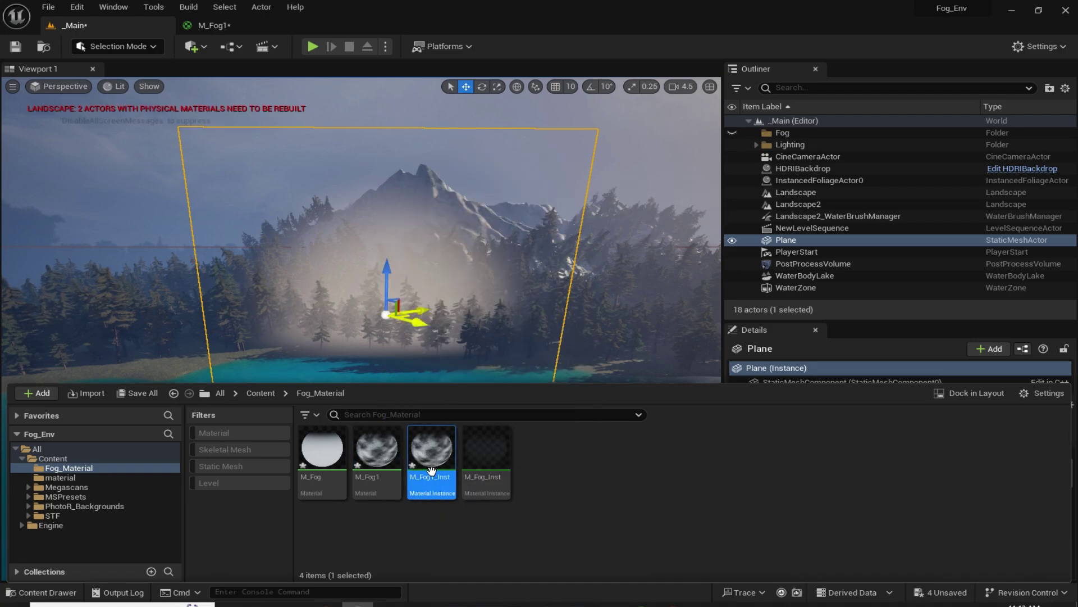
Assign the M_Fog1_Inst material instance to the plane's Element 0 material slot
click(455, 349)
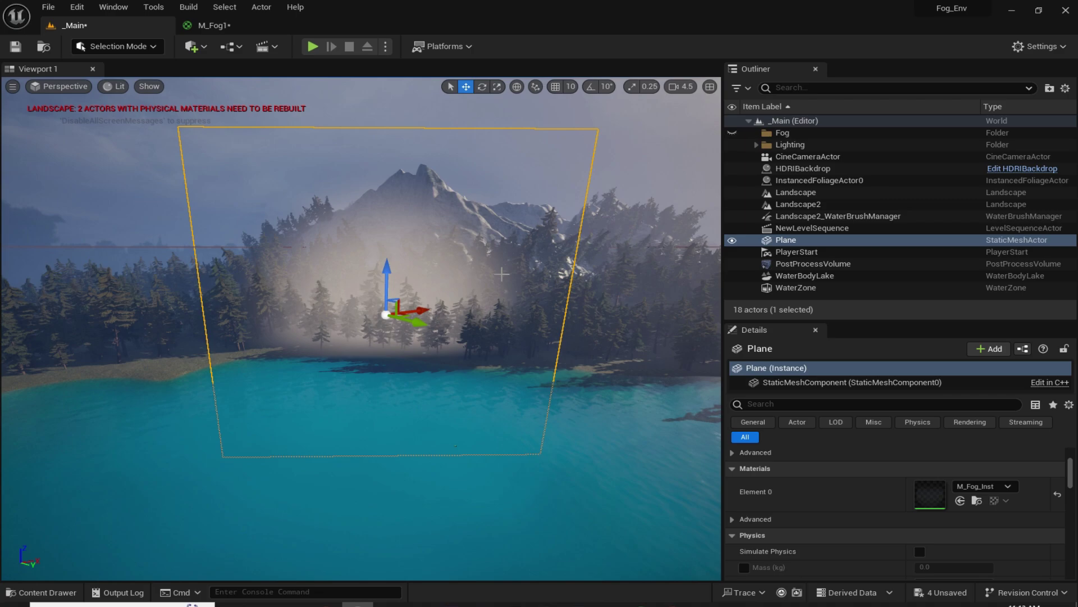
scroll(865, 556, down, 2)
scroll(865, 556, up, 5)
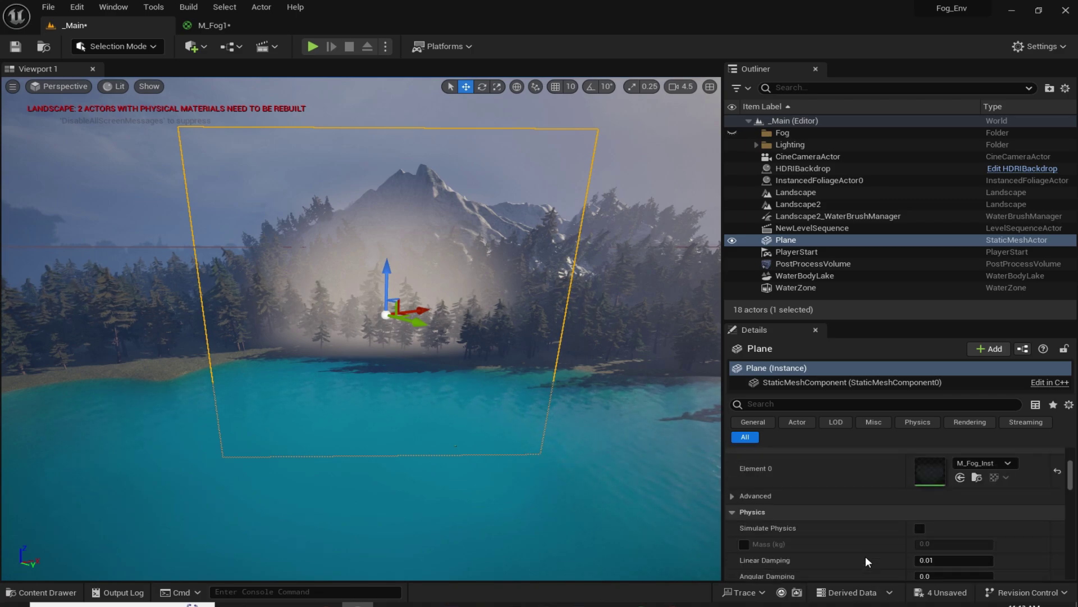
click(960, 565)
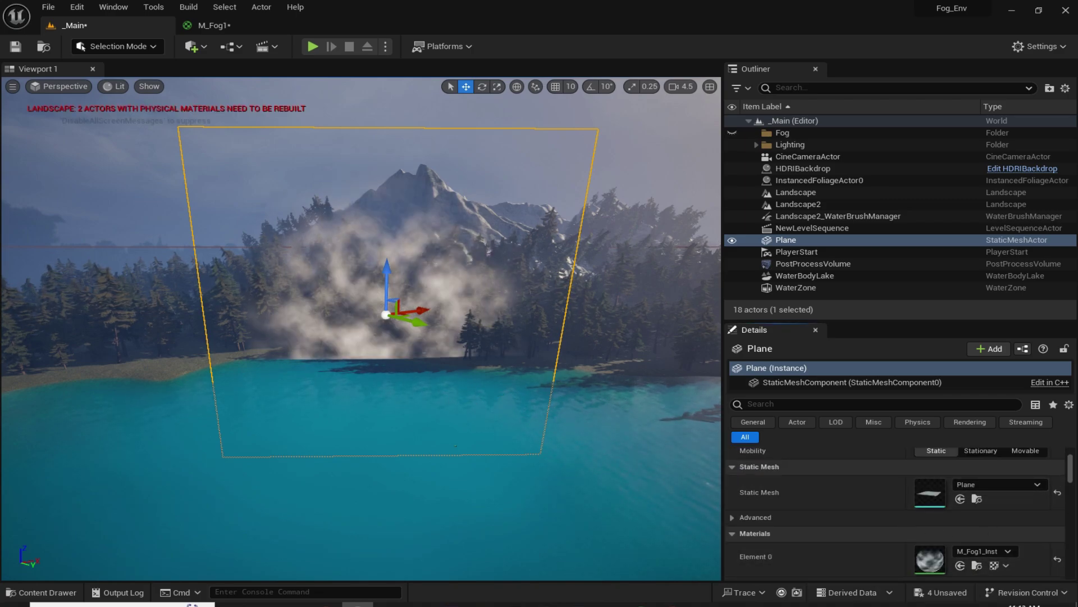
Move the fog plane so that it sits higher in front of the trees and mountain behind the lake
mouse_move(418, 346)
right_down()
mouse_move(404, 336)
mouse_move(413, 326)
mouse_move(418, 346)
right_up()
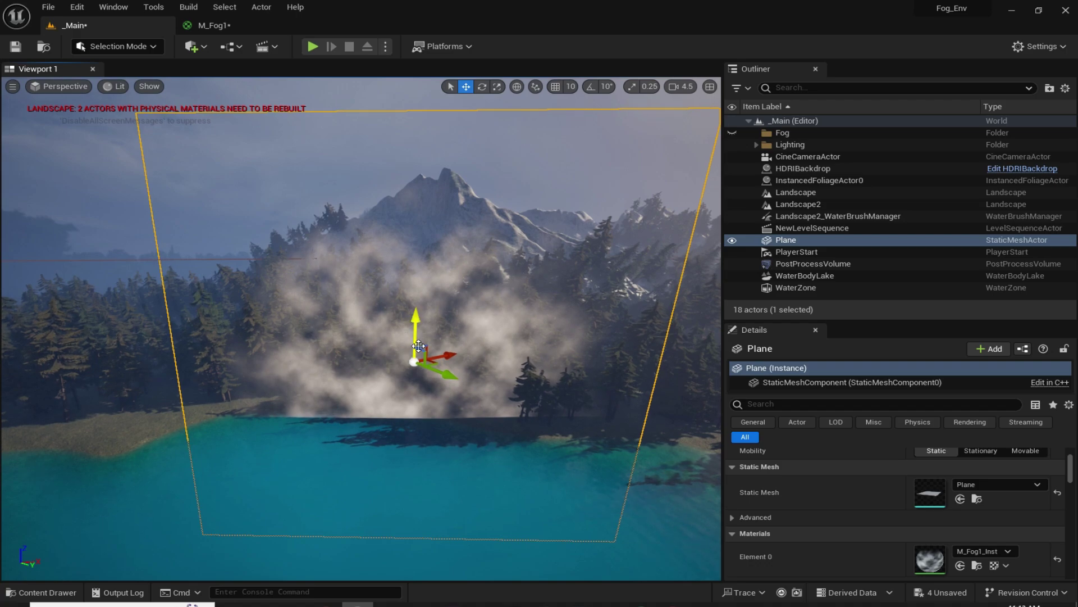
drag(419, 345, 352, 415)
key(e)
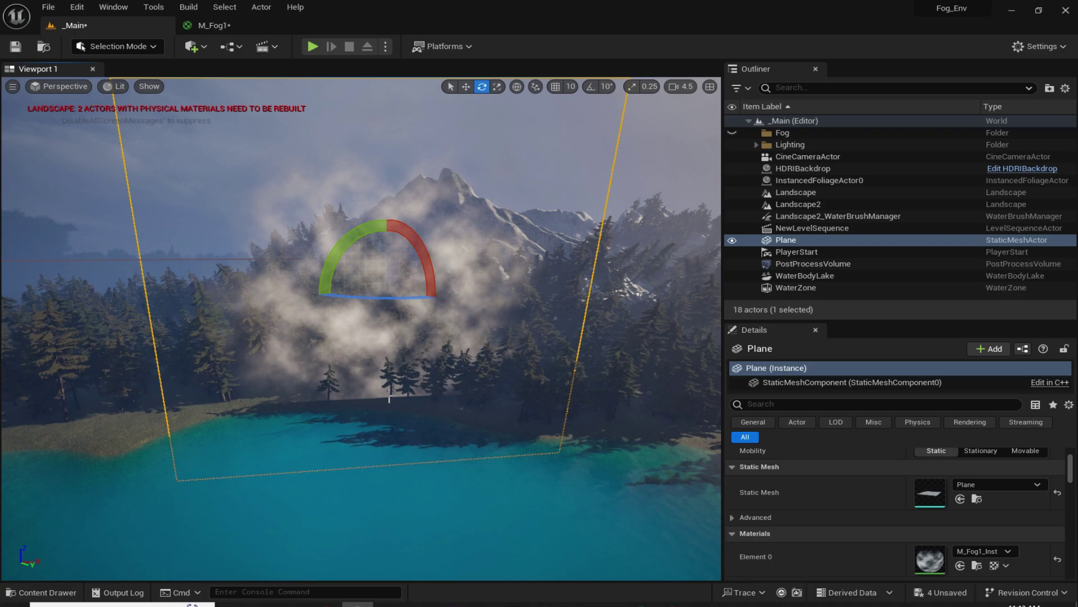
Open the M_Fog1_Inst material instance and place its editor window over the level so the fog plane stays in view
key(ctrl+space)
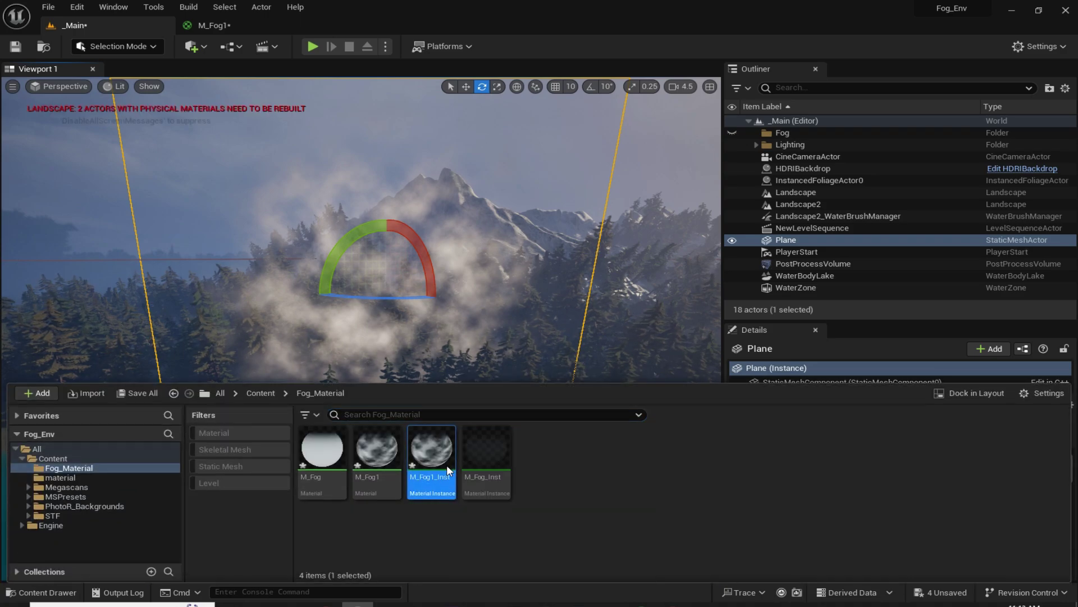
double_click(446, 464)
drag(360, 25, 427, 273)
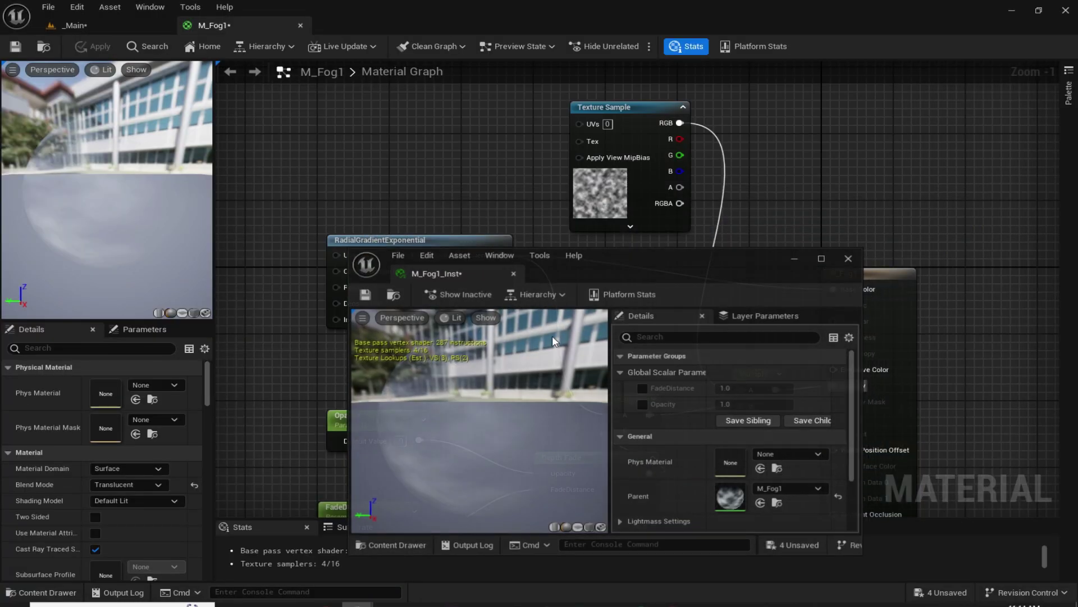
click(67, 25)
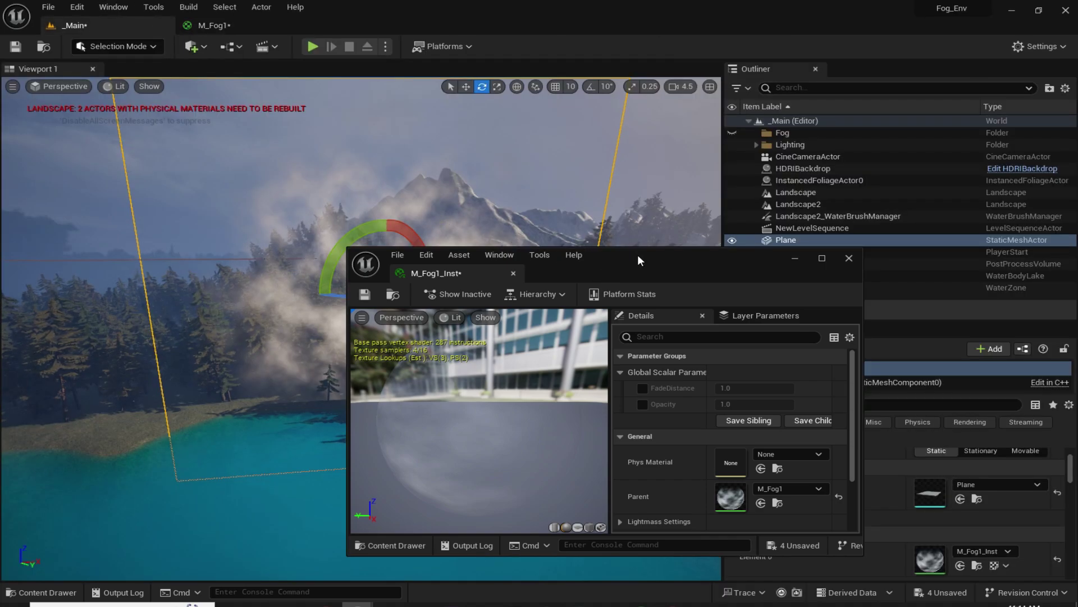
drag(638, 259, 779, 288)
Override the instance's FadeDistance and Opacity parameters, setting them to about 7490 and 0.37
click(783, 418)
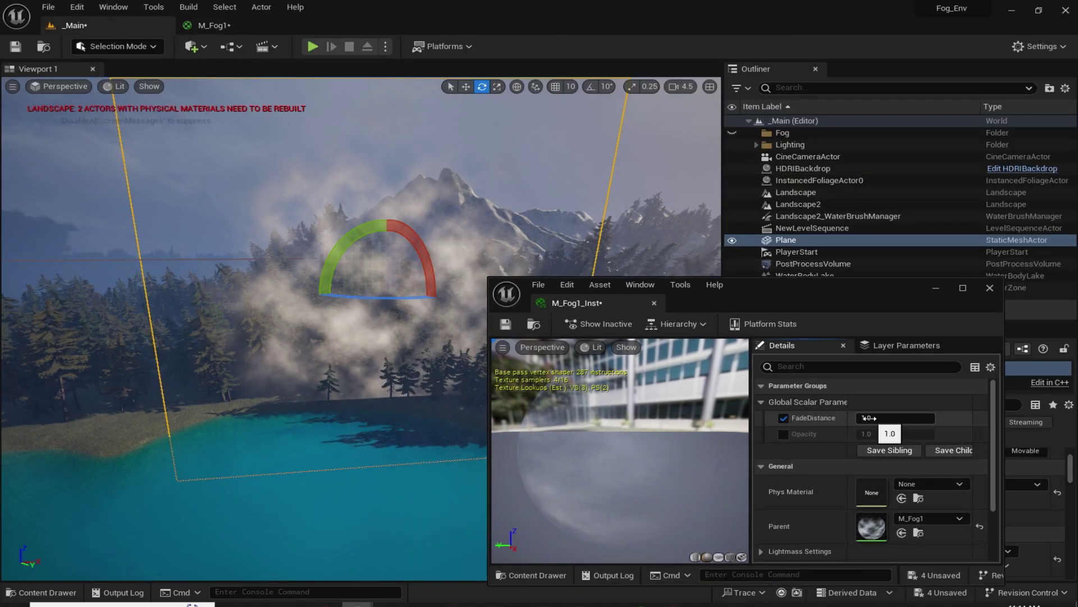
drag(866, 418, 966, 418)
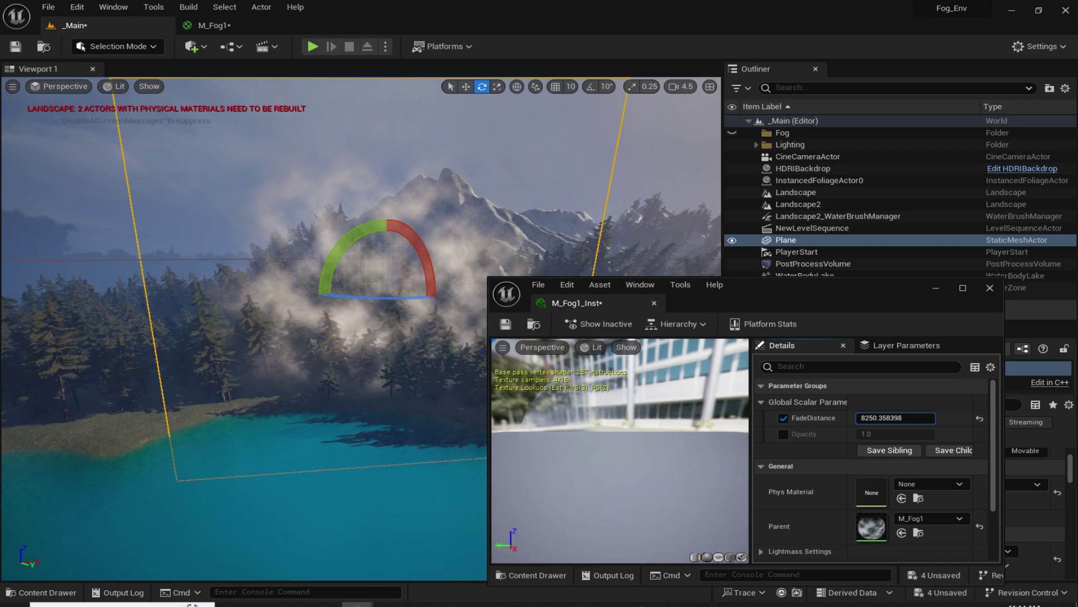
click(784, 434)
drag(876, 434, 888, 382)
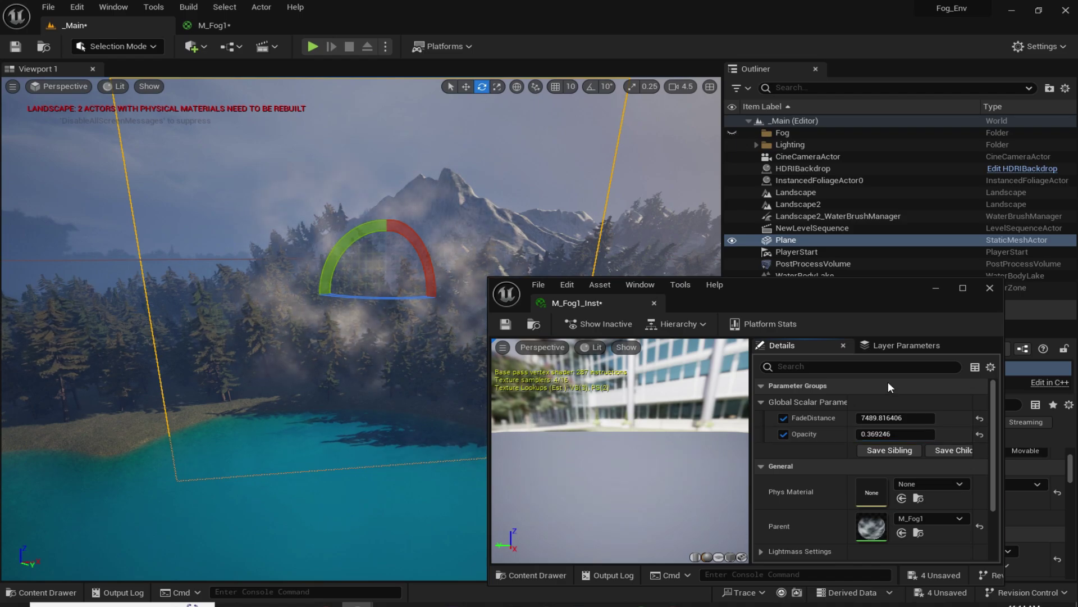
Minimize the material instance editor and examine the fog plane against the trees and mountain from a lower viewpoint
click(935, 288)
key(f)
right_drag(446, 262, 422, 323)
drag(447, 237, 408, 270)
key(w)
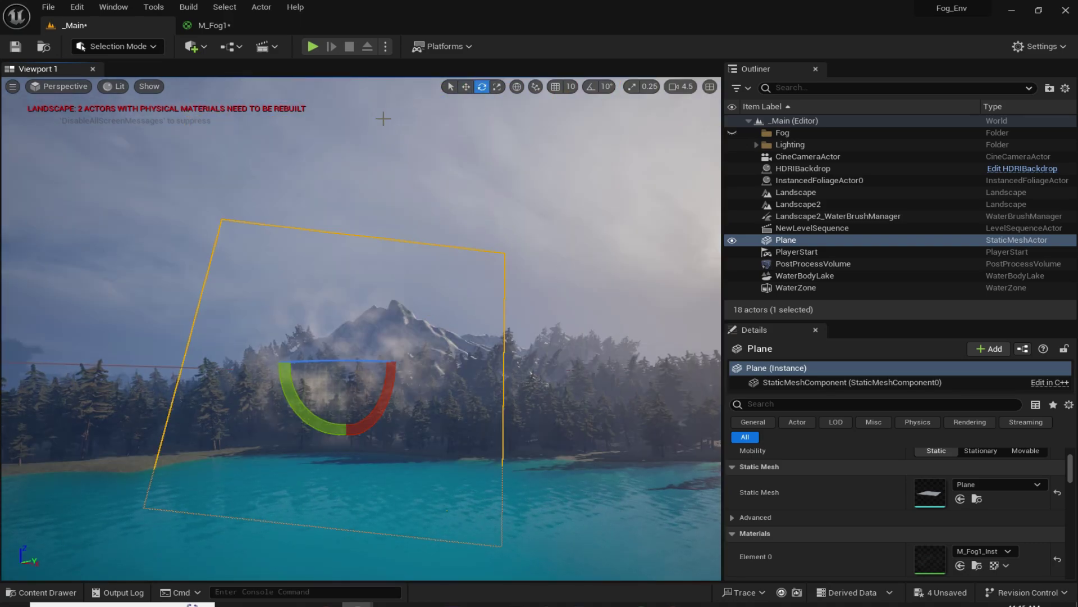
Return to the M_Fog1 graph and spread out the RadialGradientExponential and Texture Sample nodes to make room
click(224, 28)
right_drag(467, 167, 490, 169)
drag(480, 247, 363, 158)
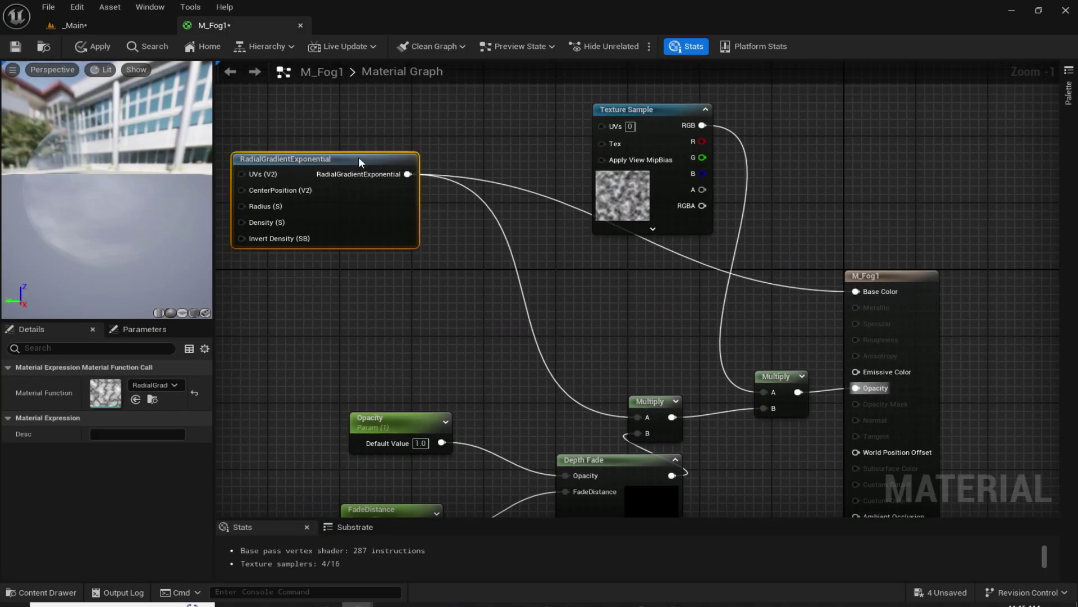
right_drag(455, 263, 474, 286)
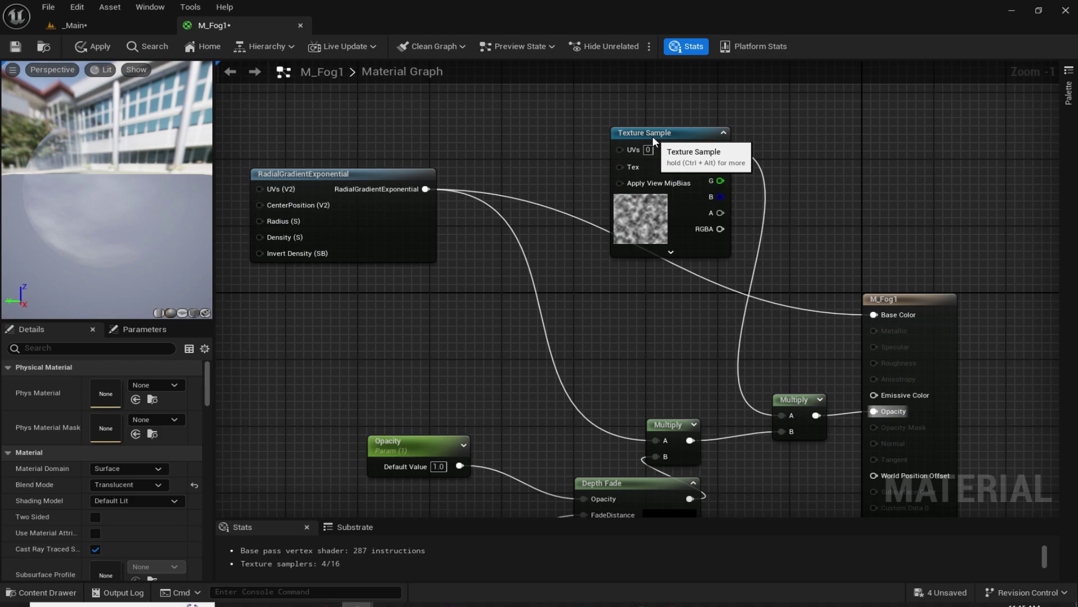
drag(652, 136, 679, 128)
click(564, 157)
right_drag(564, 156, 589, 142)
Add a Panner node below RadialGradientExponential and connect its output to the Texture Sample's UVs input
right_click(380, 319)
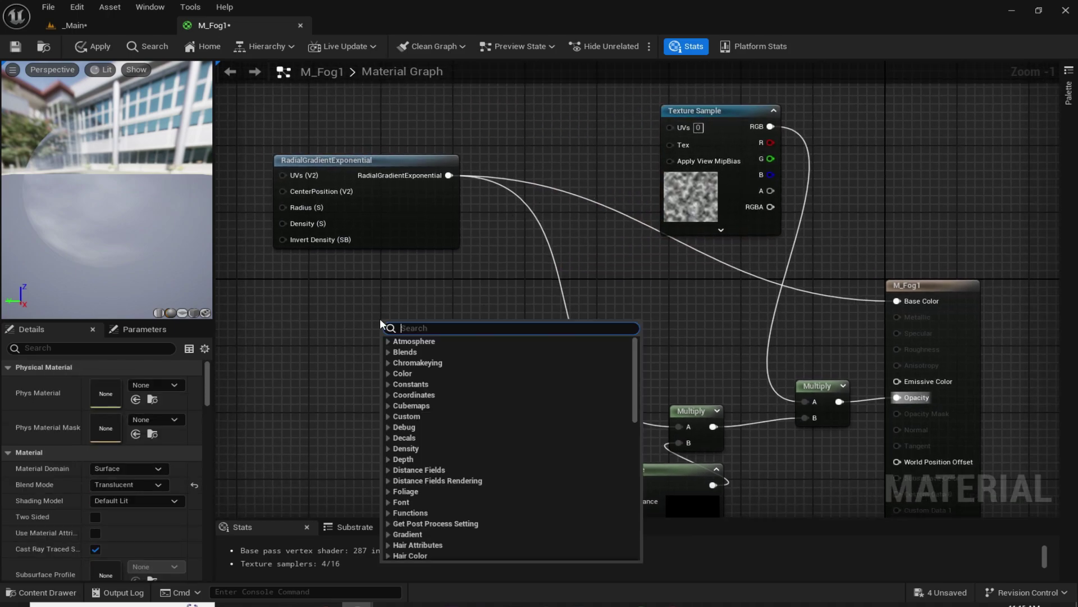
text(pann)
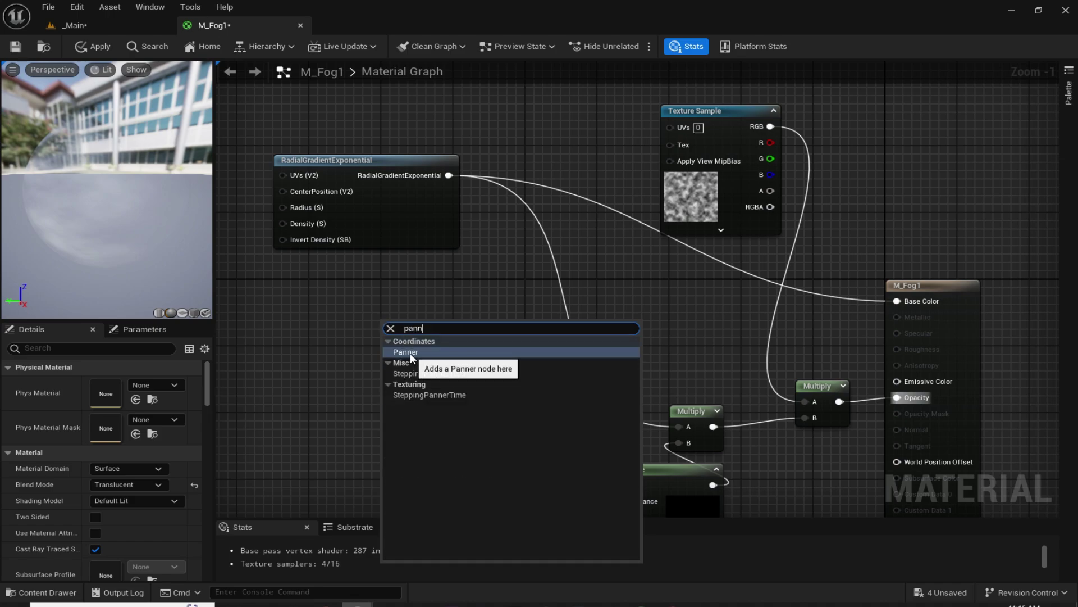
click(420, 352)
click(427, 303)
right_drag(427, 303, 430, 336)
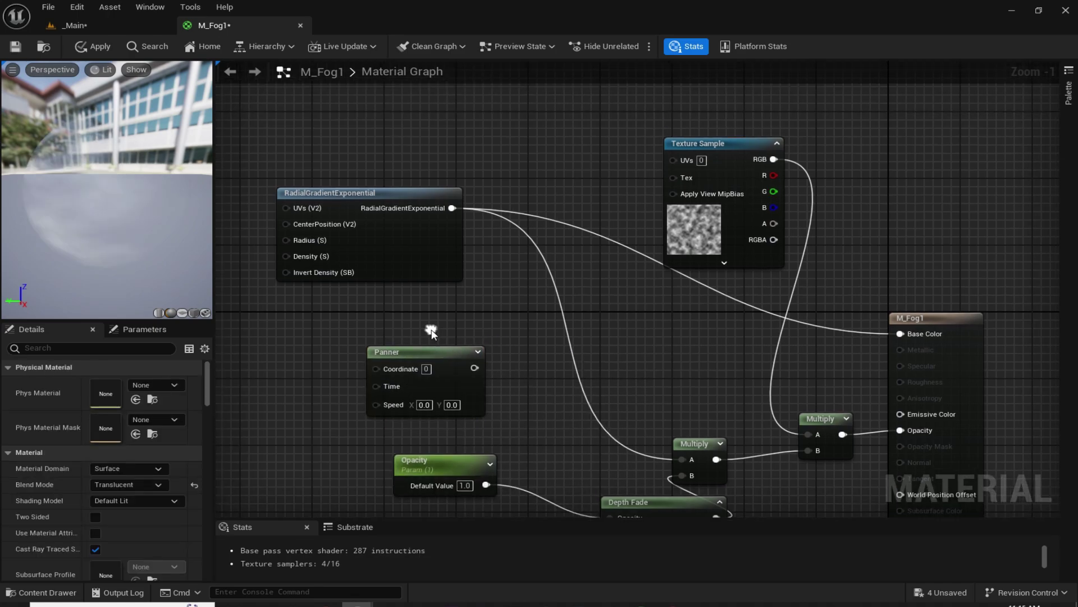
drag(473, 367, 688, 159)
Add a scalar parameter named Speed beside the Panner node
right_drag(409, 334, 532, 313)
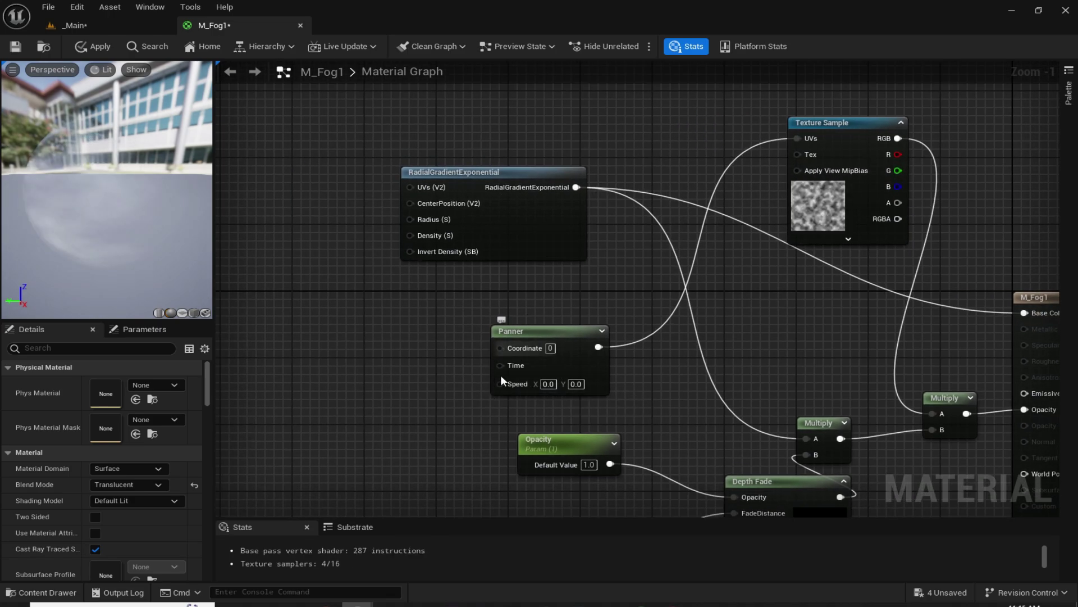
right_drag(439, 378, 491, 380)
right_drag(622, 380, 570, 383)
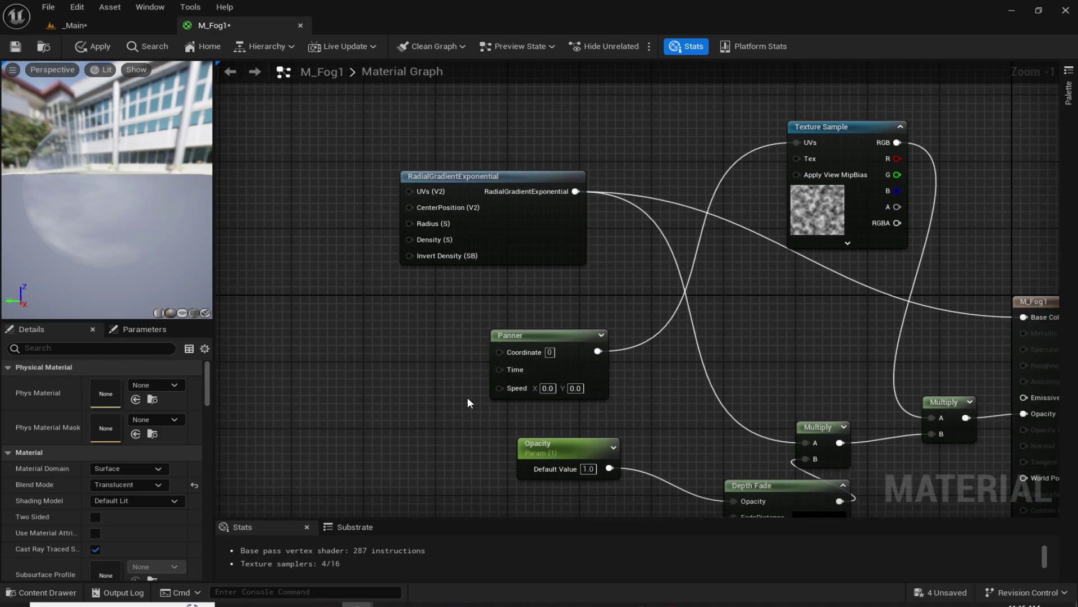
key(s)
click(324, 336)
text(ssssssssssss)
drag(389, 344, 230, 347)
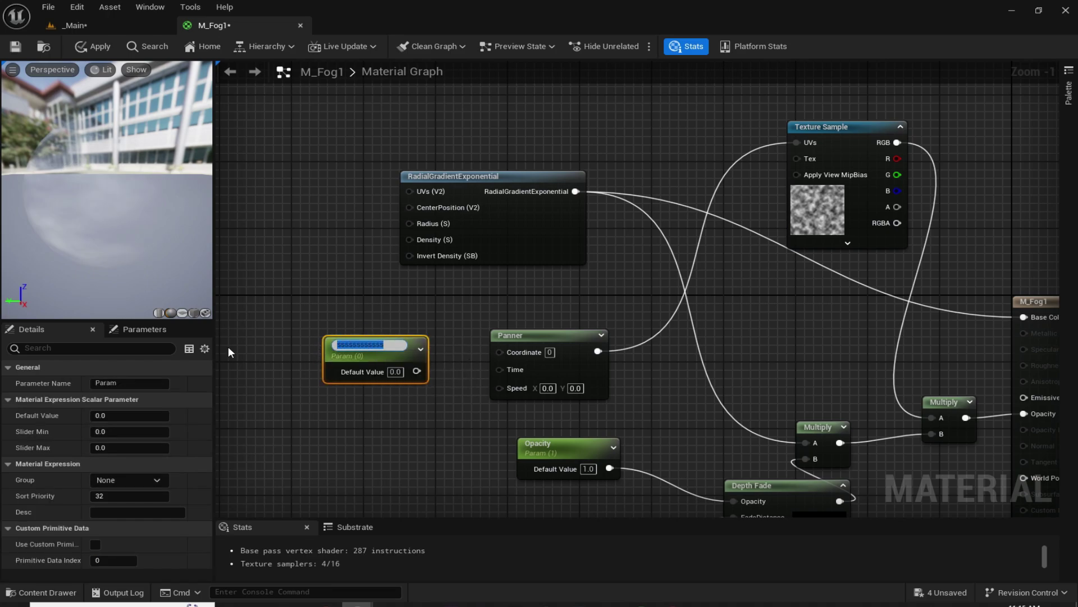
text(Speed)
key(Return)
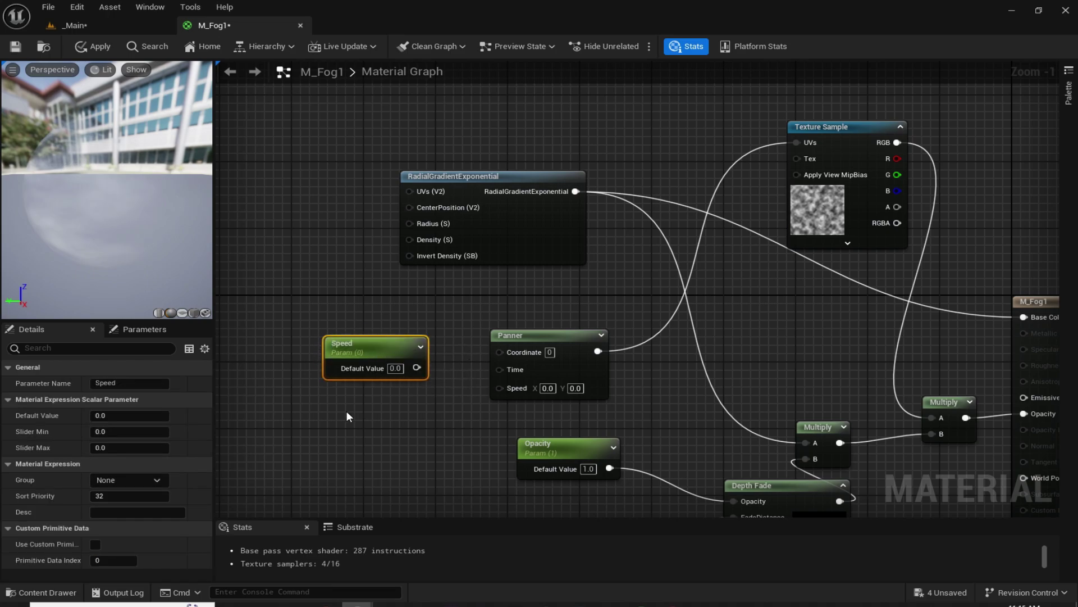
Connect the Speed parameter to the Panner's Speed input with a default of 1, and apply the material to check it in the level
click(346, 415)
drag(416, 367, 520, 386)
right_drag(502, 298, 525, 307)
right_drag(415, 377, 400, 358)
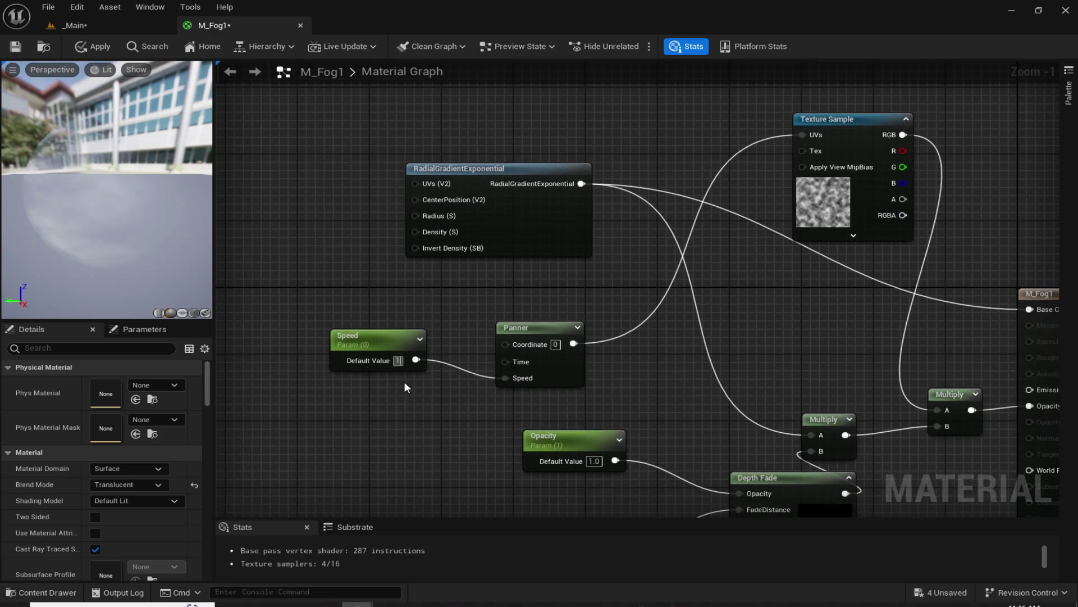
click(404, 385)
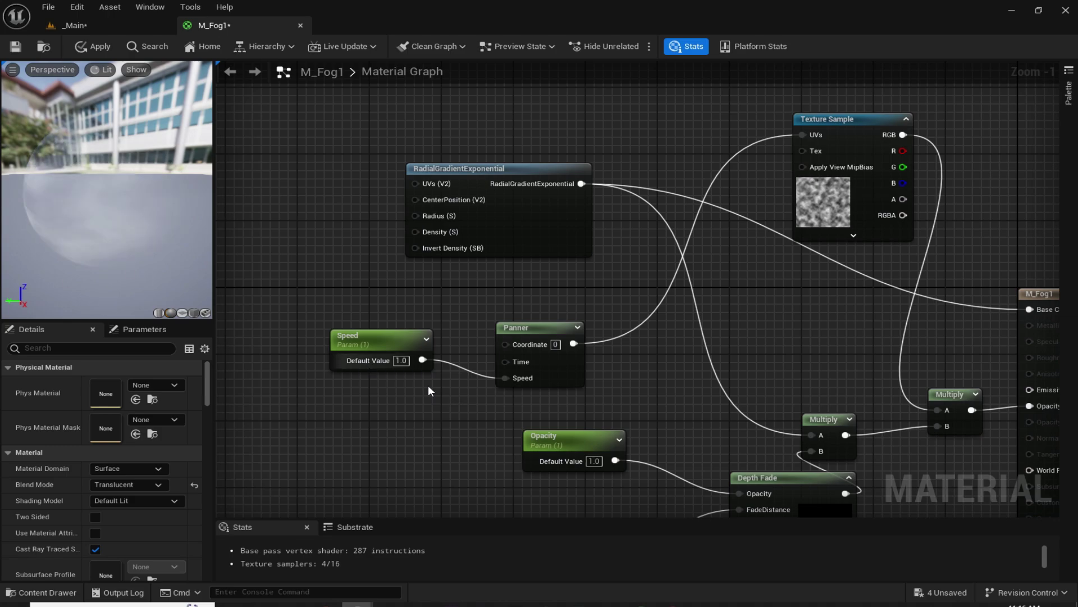
click(94, 46)
click(92, 29)
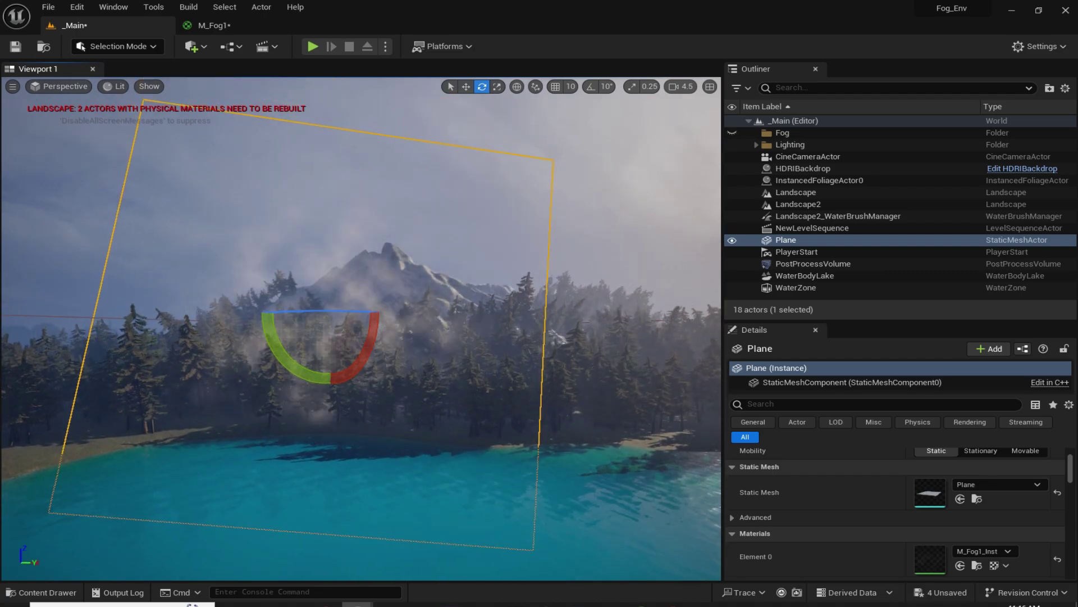
Set the Speed parameter's default value to 0.01 in the M_Fog1 graph and return to the level
click(227, 23)
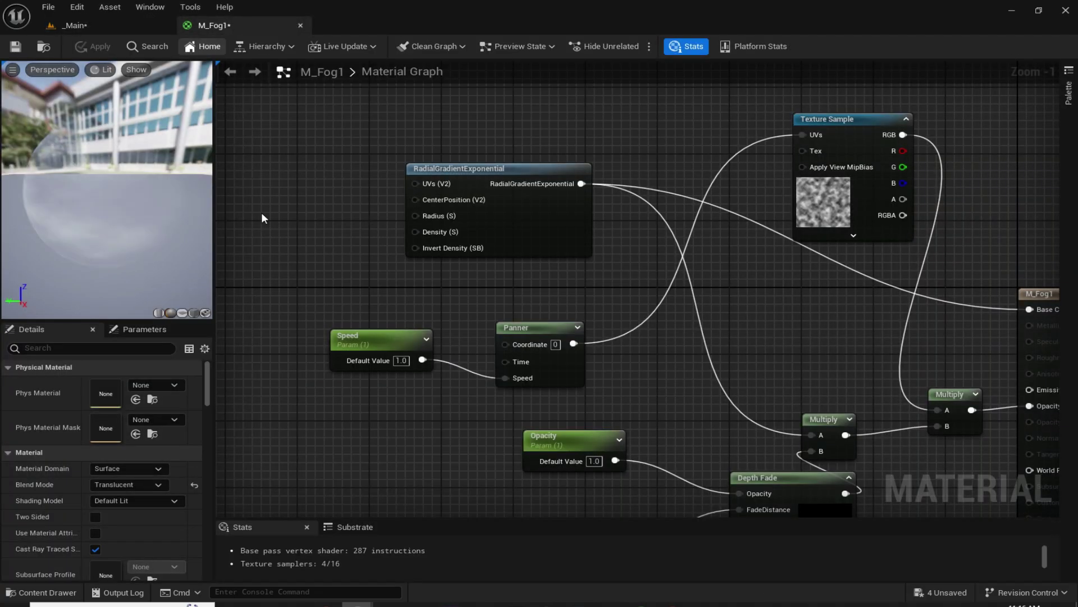
click(401, 360)
text(0)
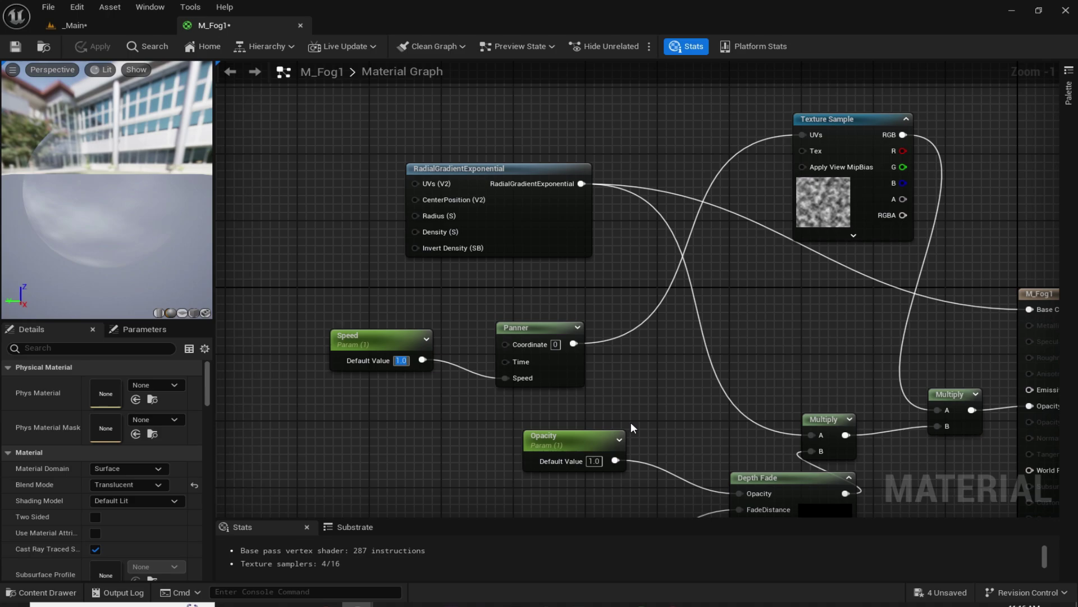
key(Return)
text(.01)
key(Return)
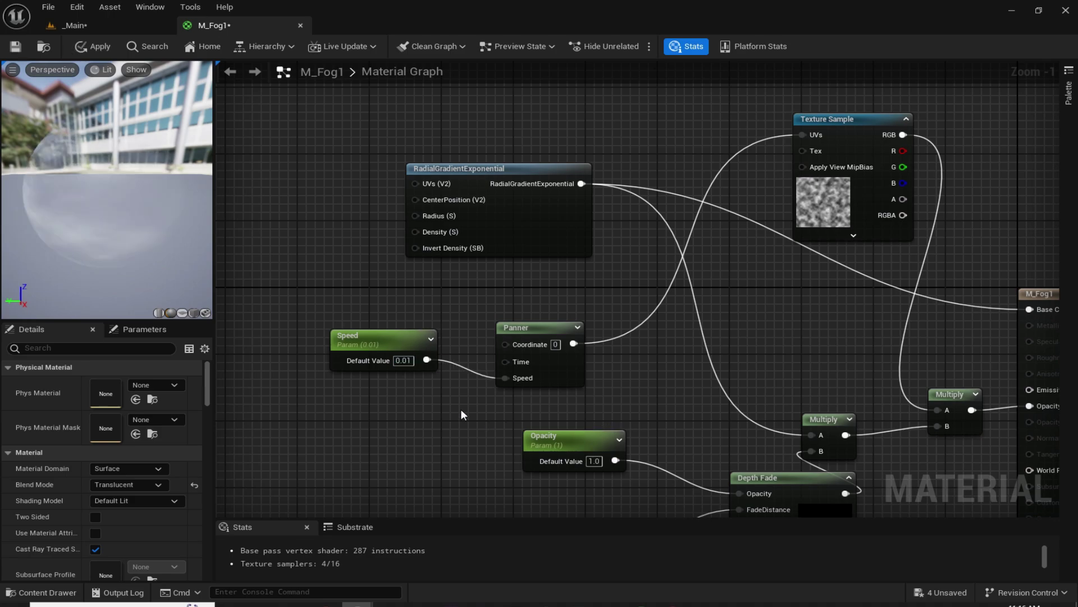
click(93, 32)
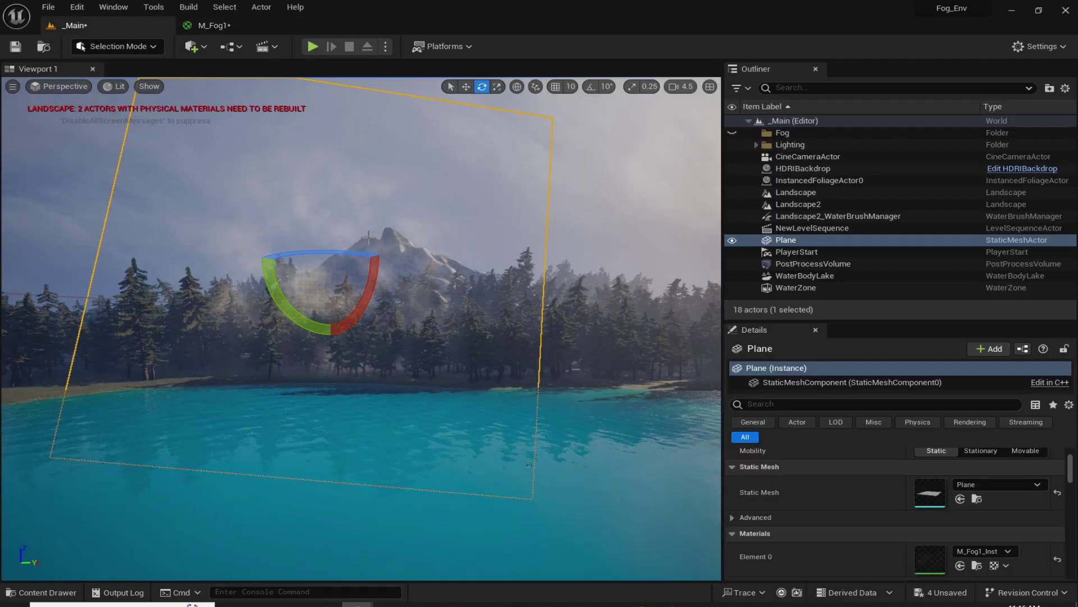